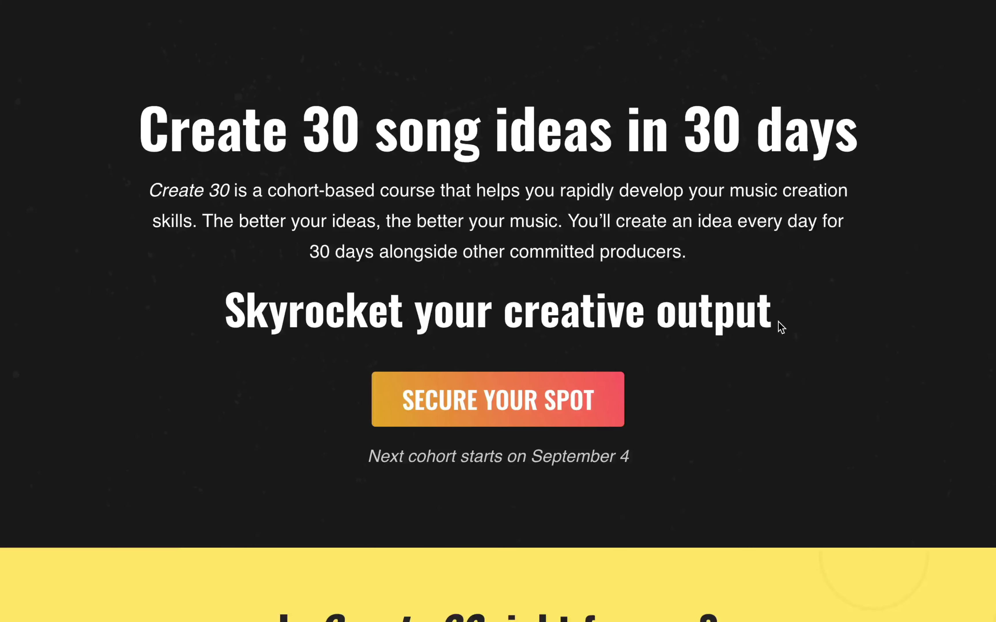
- Read through the Create 30 course page, from the introduction to the section on the power of quantity
scroll(778, 322, down, 10)
scroll(778, 322, down, 2)
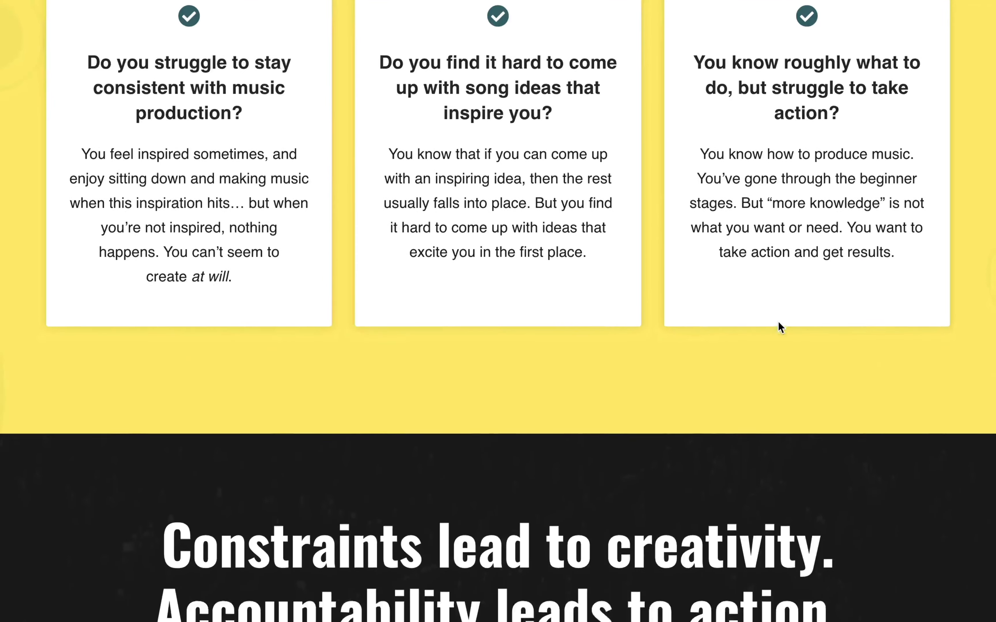
scroll(778, 322, up, 6)
scroll(778, 322, down, 2)
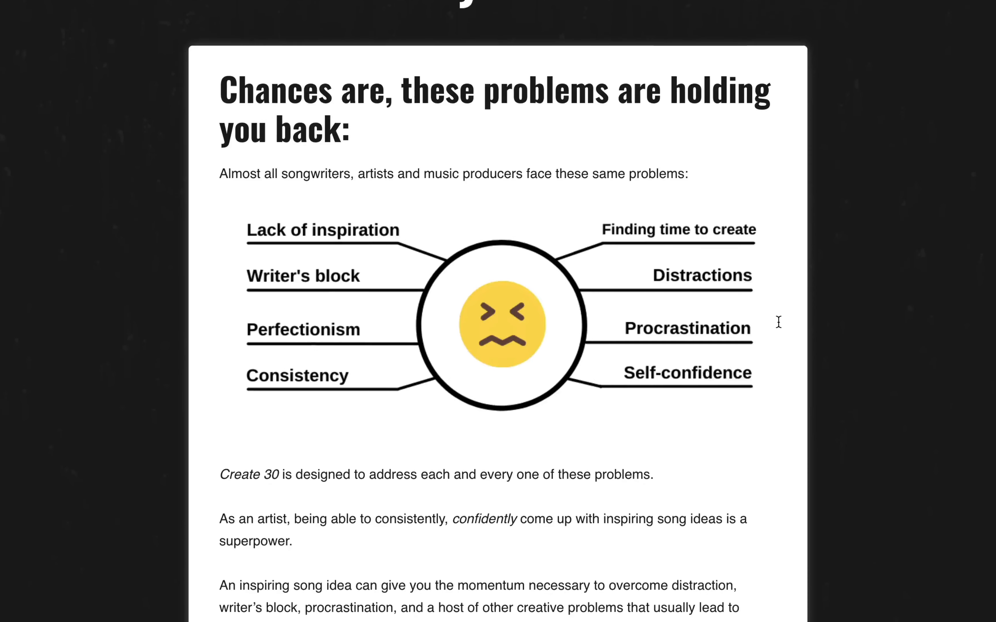
scroll(778, 322, down, 3)
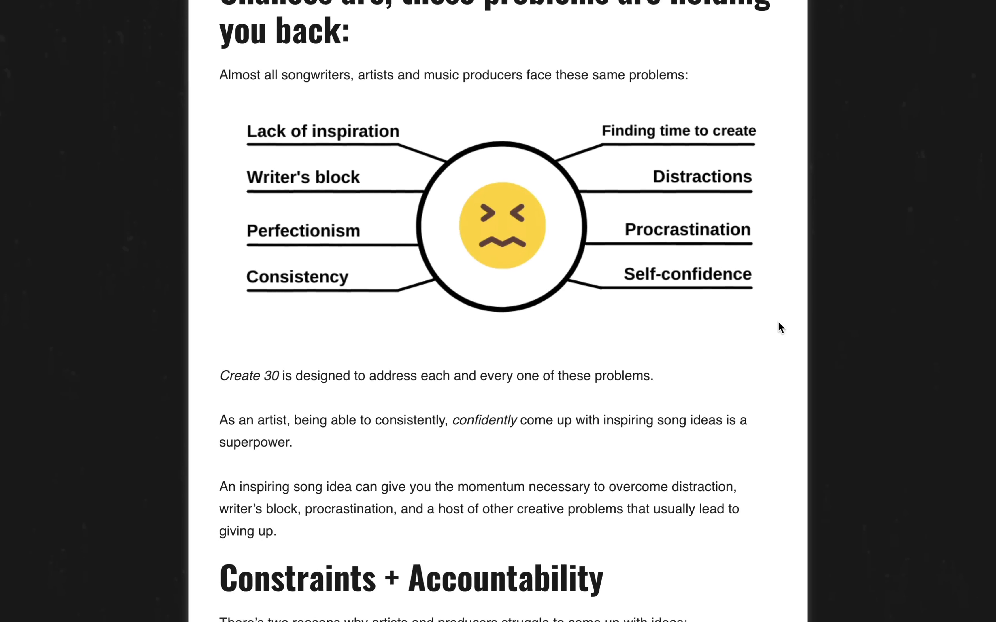
scroll(778, 322, down, 6)
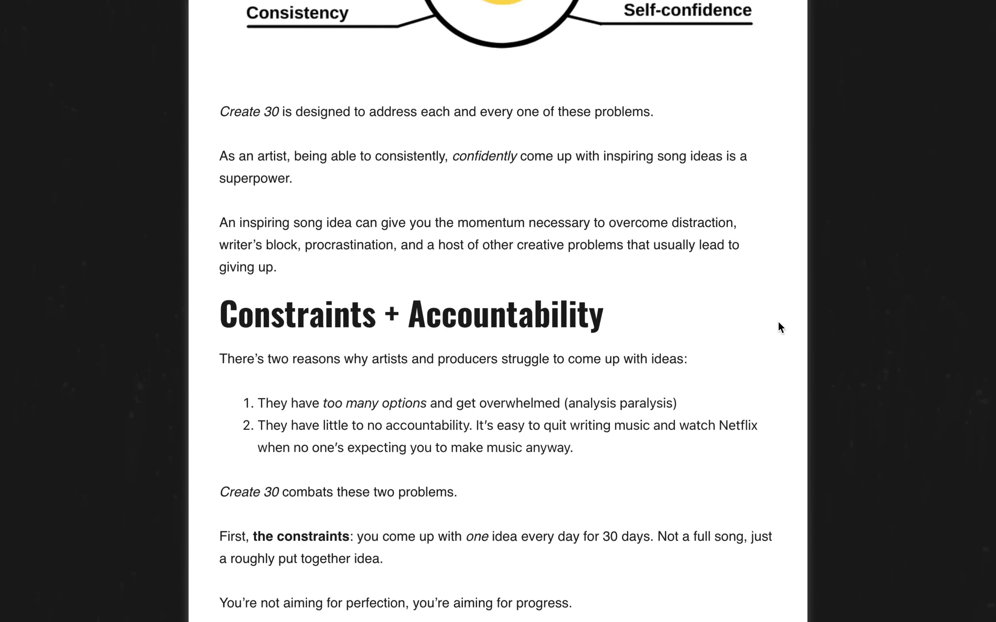
scroll(778, 323, down, 6)
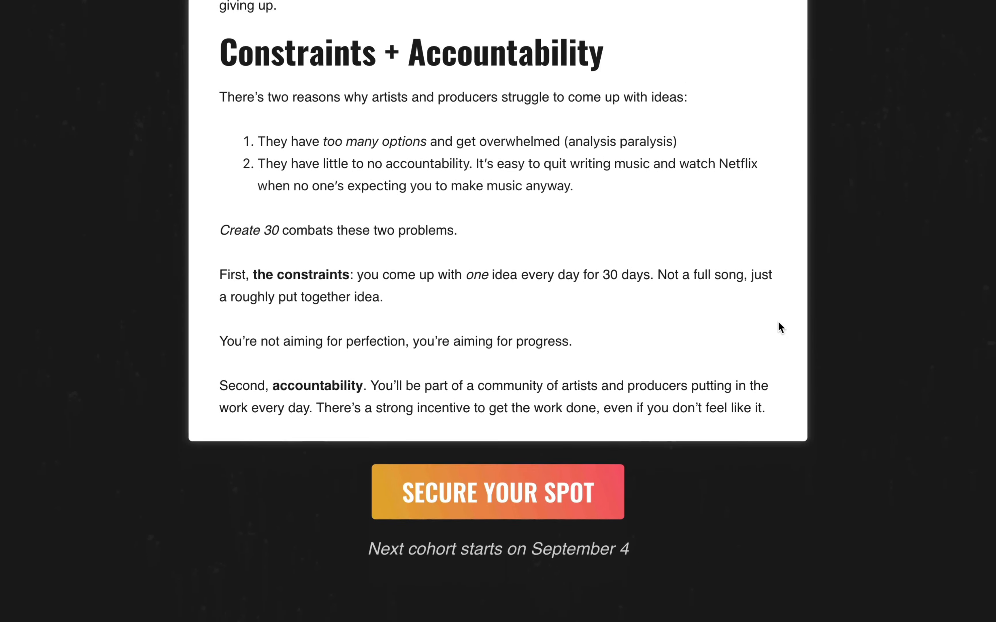
scroll(778, 321, down, 9)
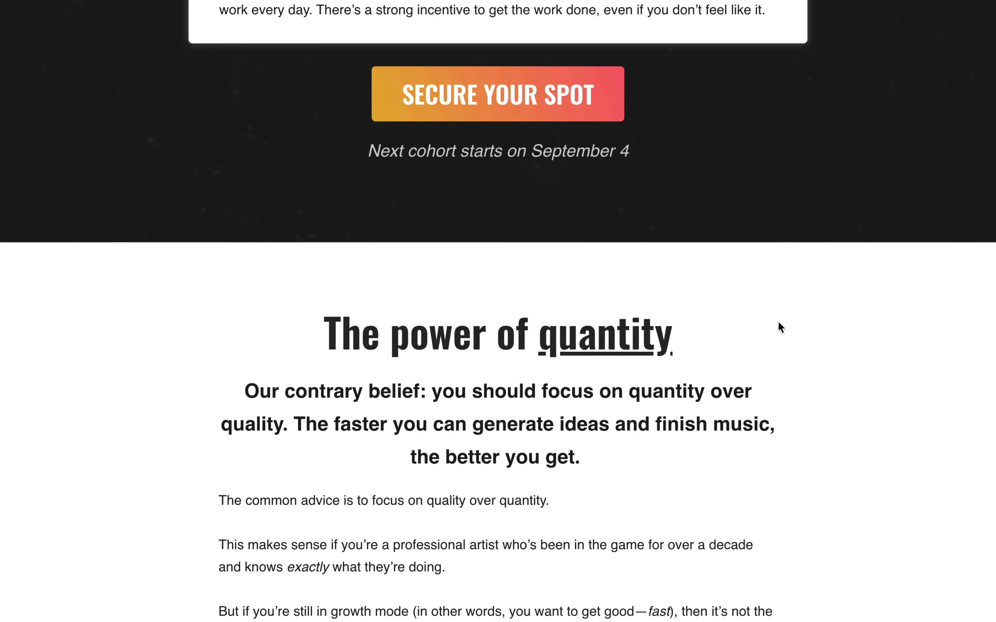
scroll(778, 320, down, 7)
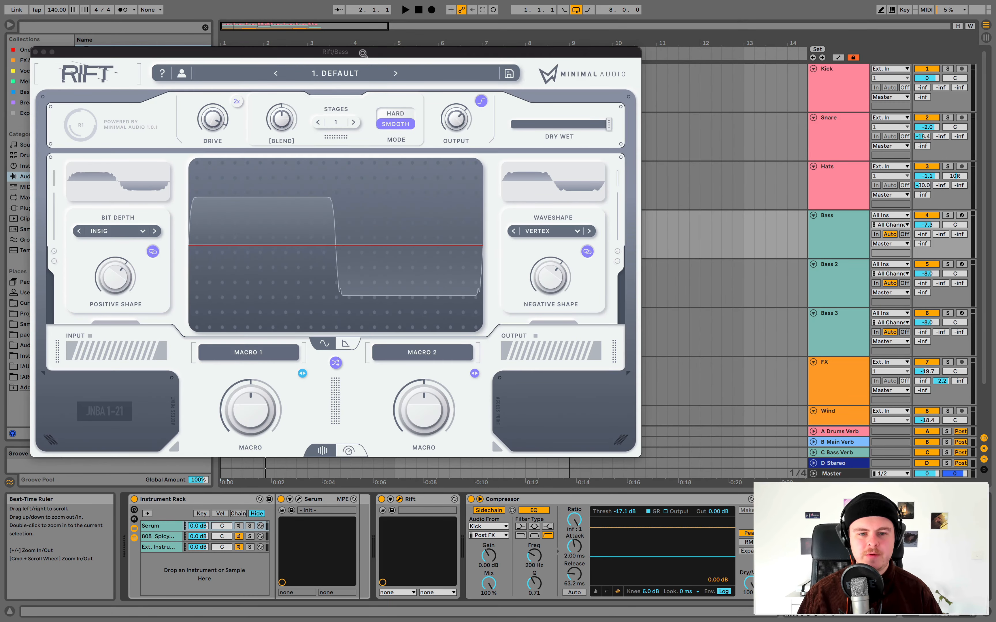
- Move the Rift window off the arrangement, select the first Bass clip and audition the loop with the default Rift preset
drag(412, 57, 624, 197)
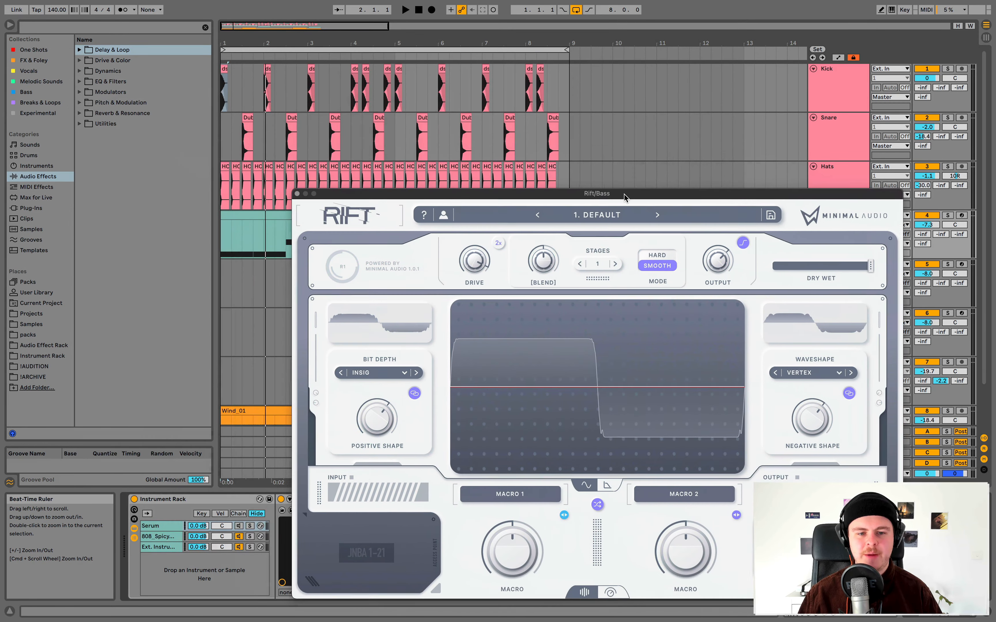
click(236, 215)
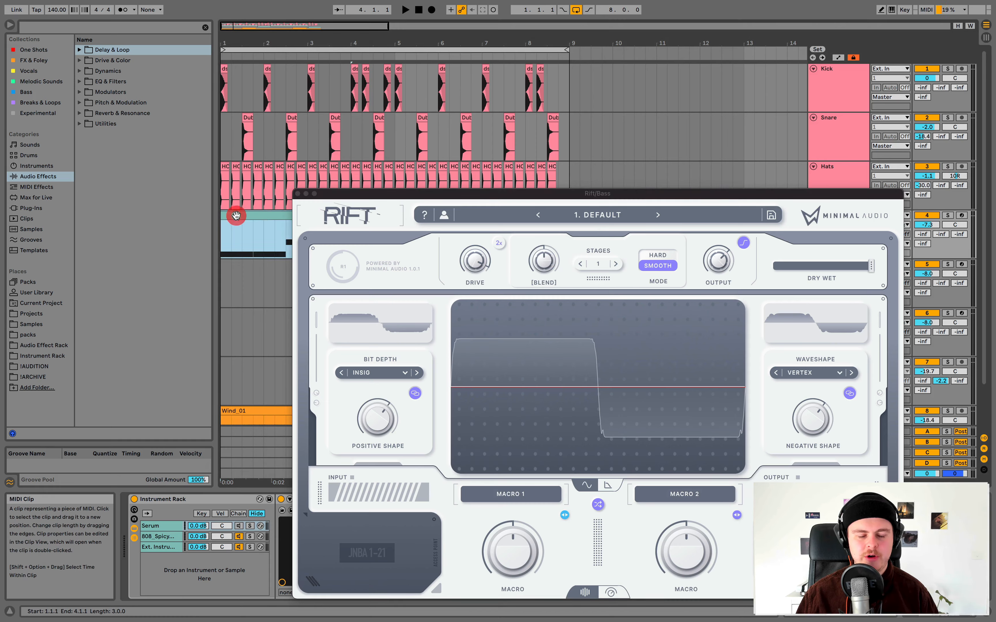
key(space)
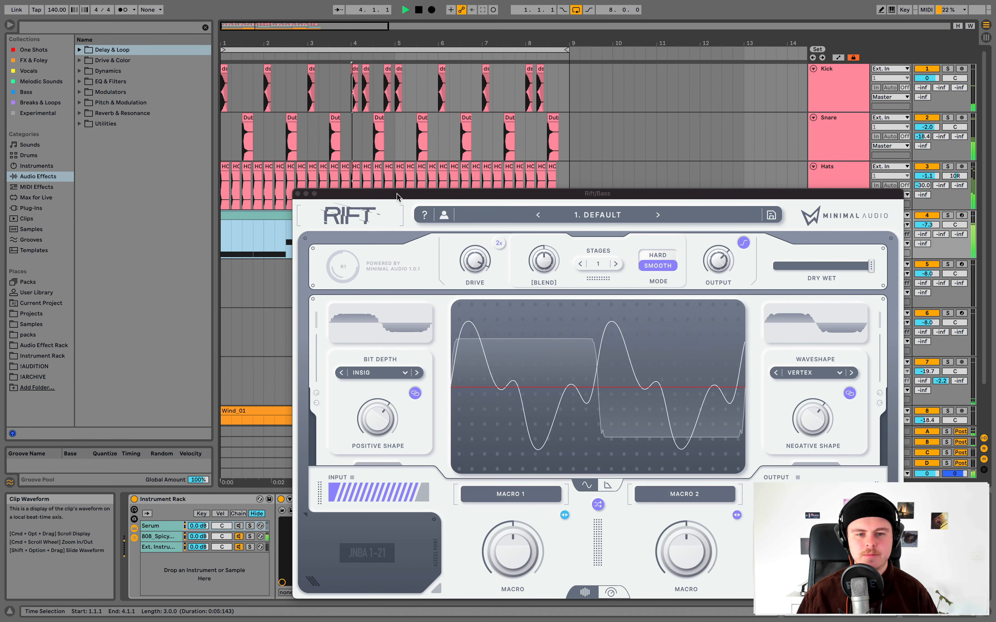
key(space)
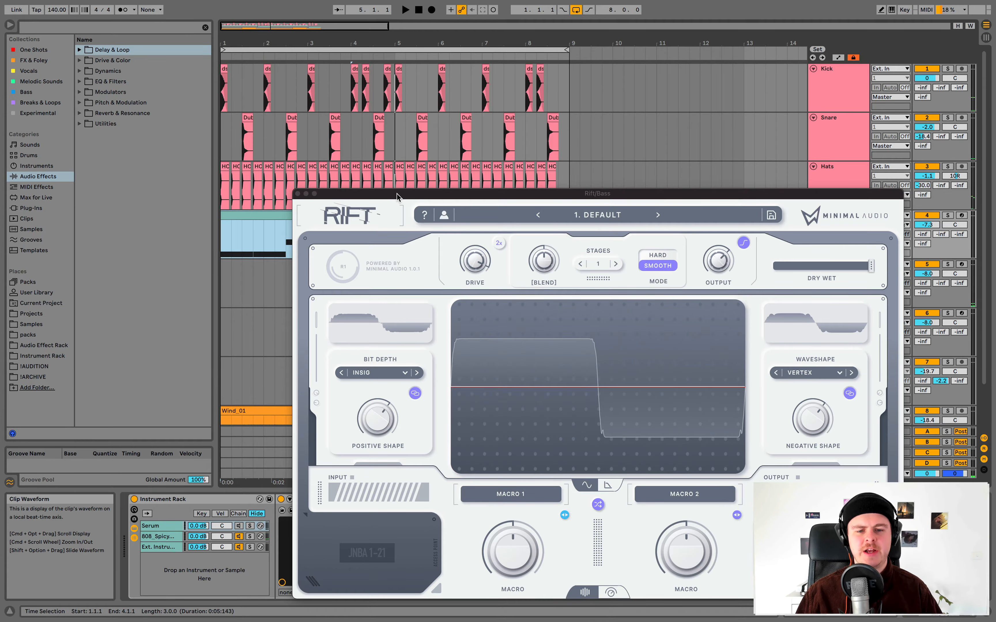
- Reposition the Rift window, solo the Bass track and audition the bass on its own
drag(397, 194, 519, 89)
double_click(519, 88)
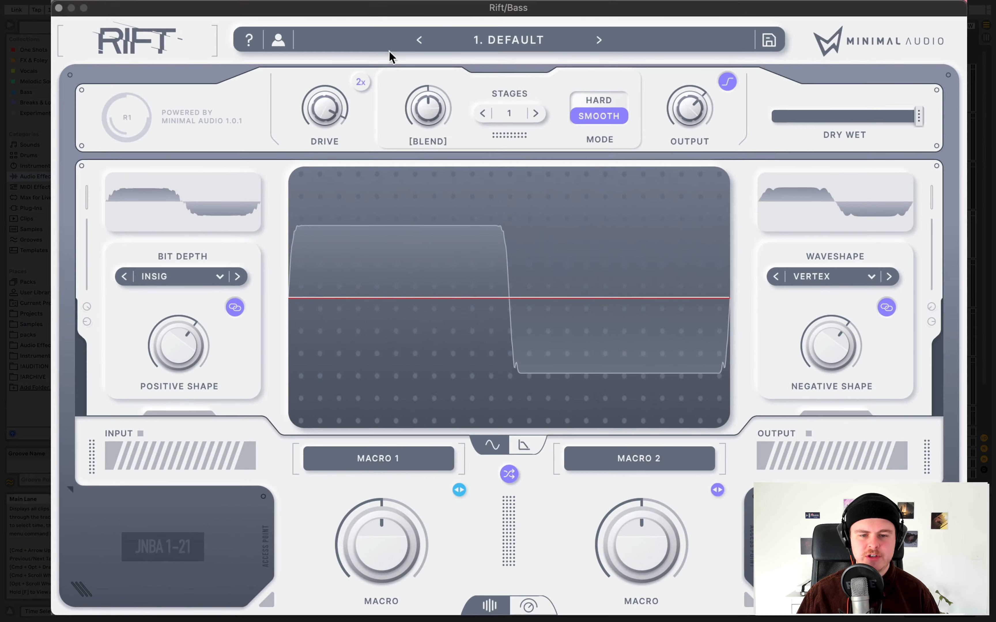
drag(390, 12, 383, 12)
click(953, 215)
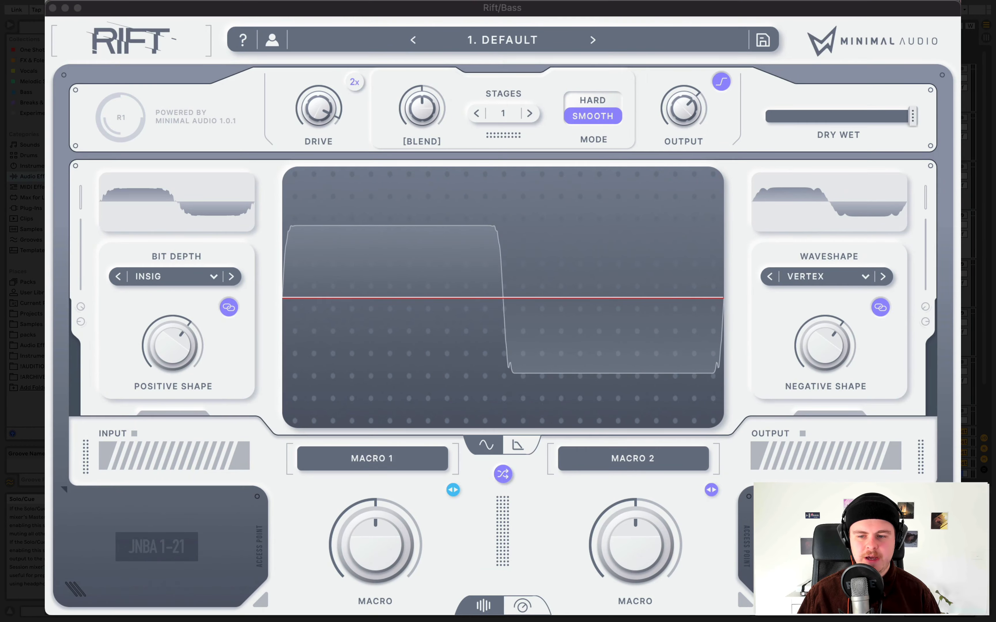
key(space)
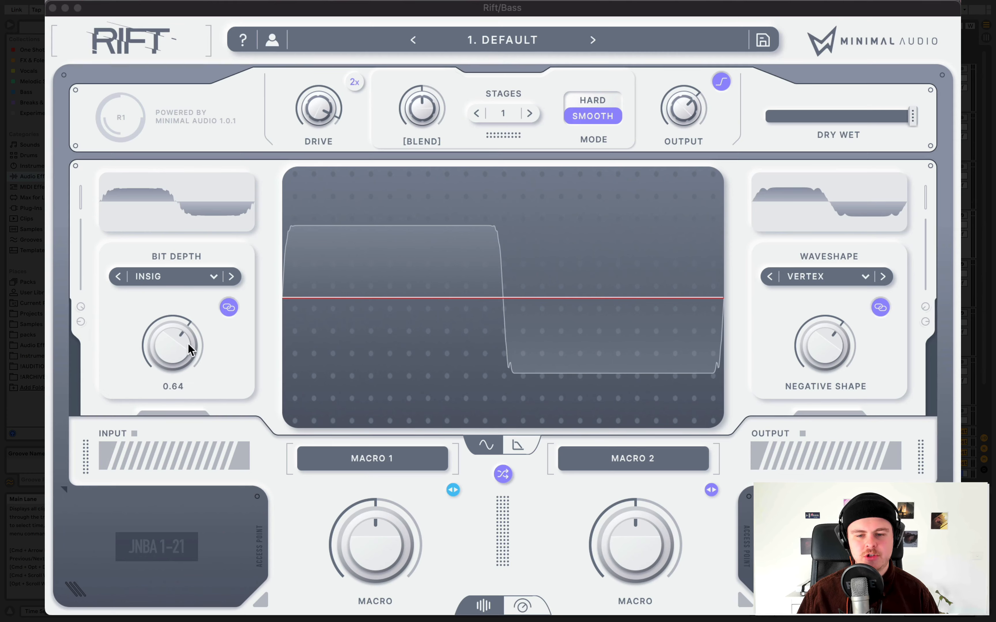
- Switch Rift to its advanced view and display the LFO modulator settings
mouse_move(874, 350)
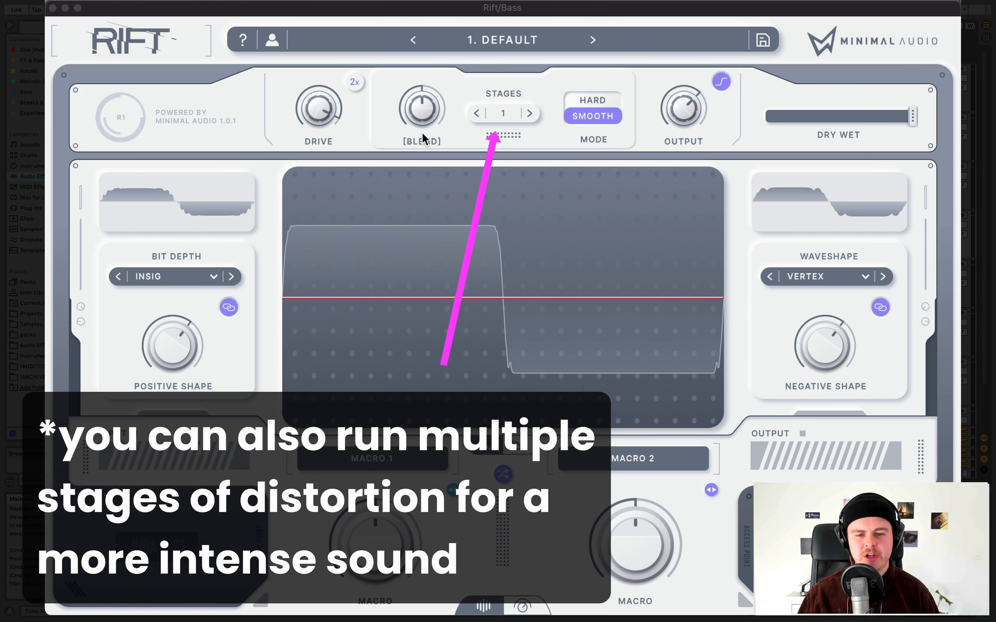
mouse_move(409, 117)
mouse_move(307, 112)
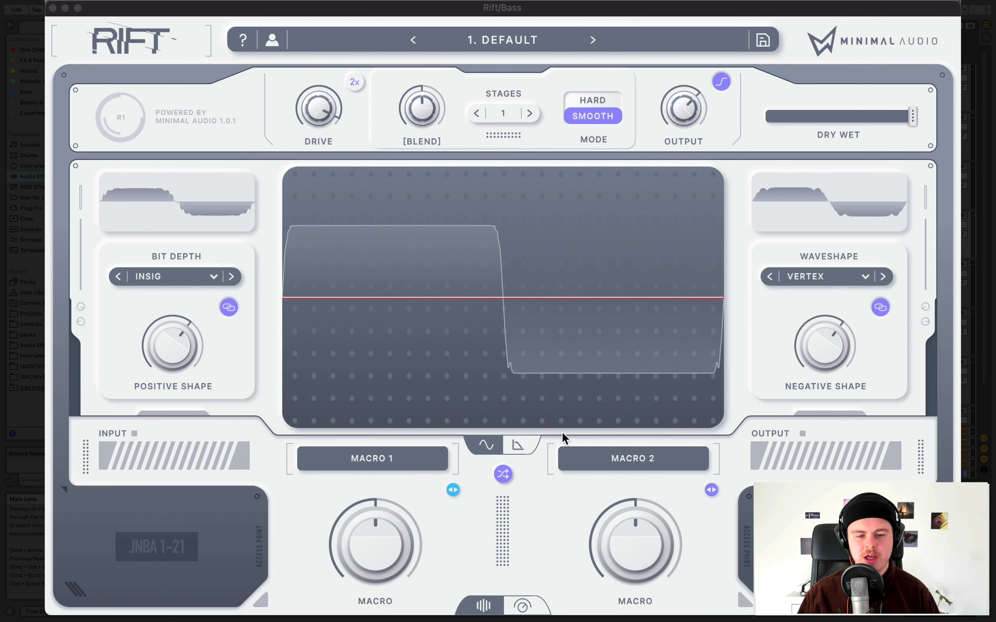
click(530, 613)
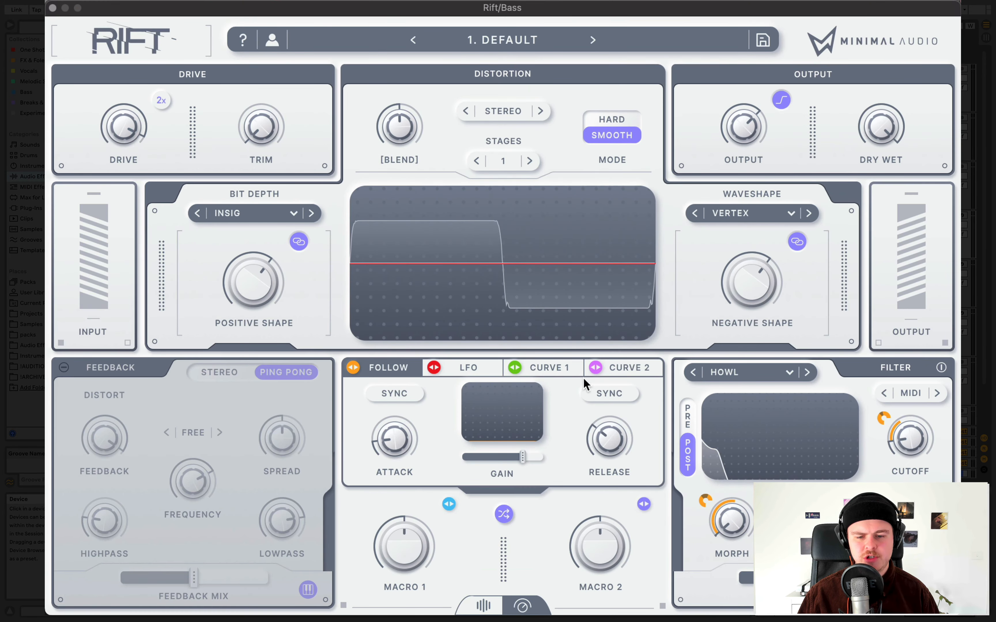
click(490, 372)
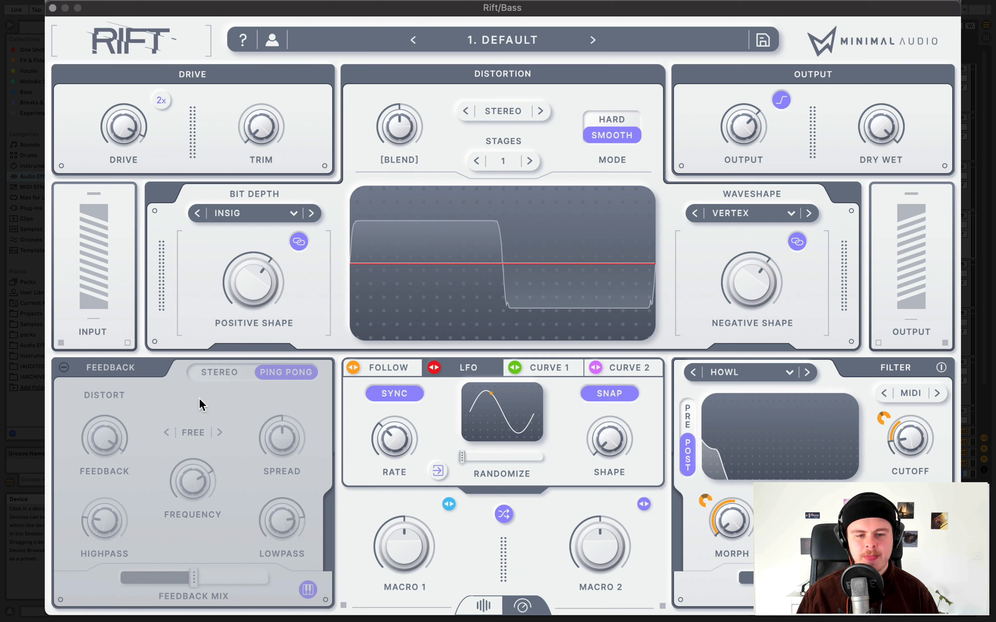
- Switch the toggle beside Rift's Output knob off and on to demonstrate it
click(781, 100)
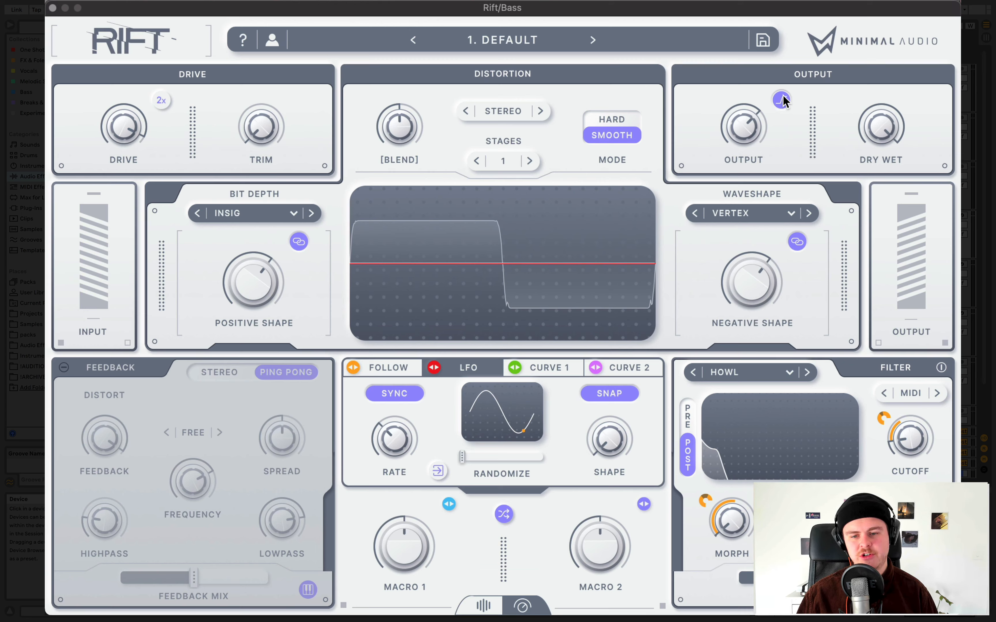
click(782, 98)
click(782, 99)
click(782, 99)
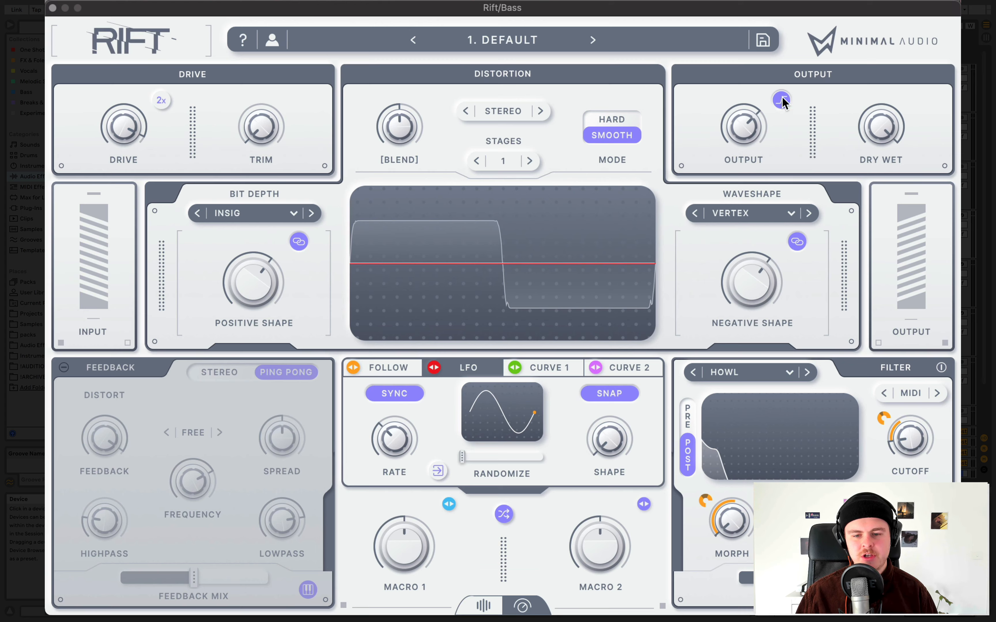
mouse_move(883, 126)
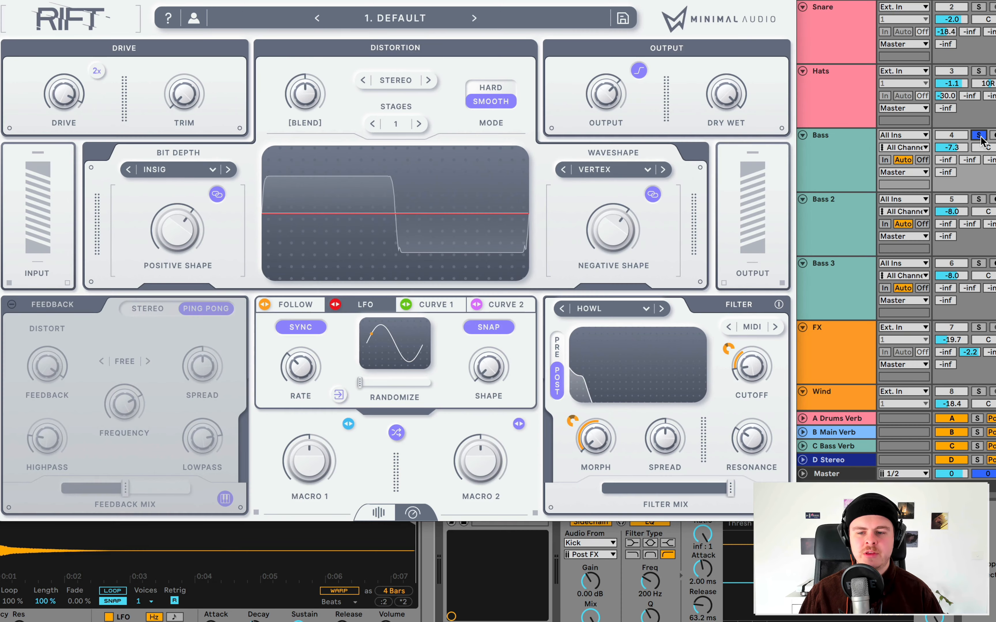
- Take the Bass track out of solo and review Rift's randomize options and the Lock option for filter parameters
click(979, 135)
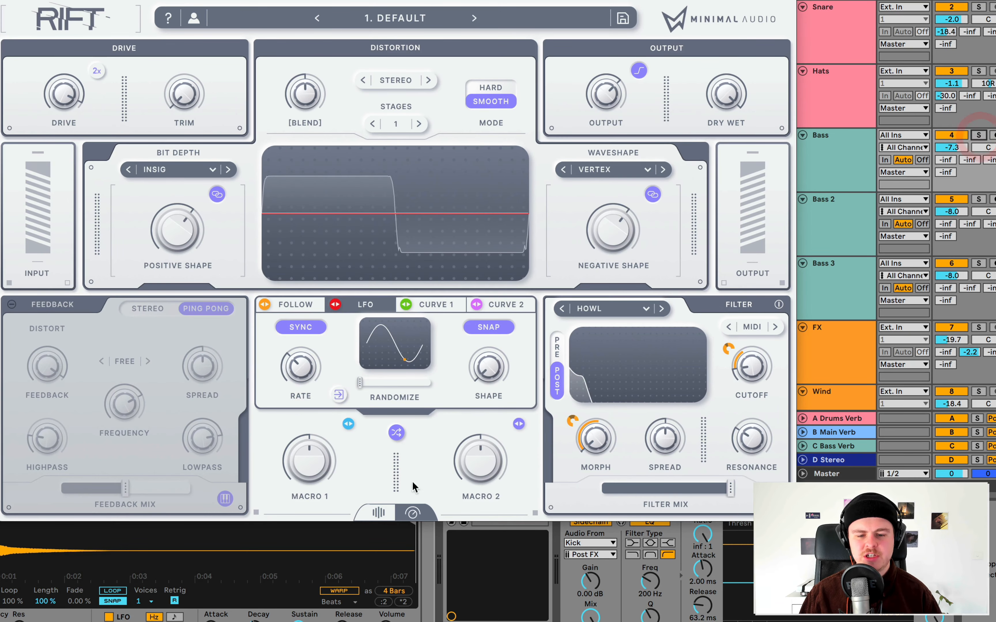
right_click(397, 433)
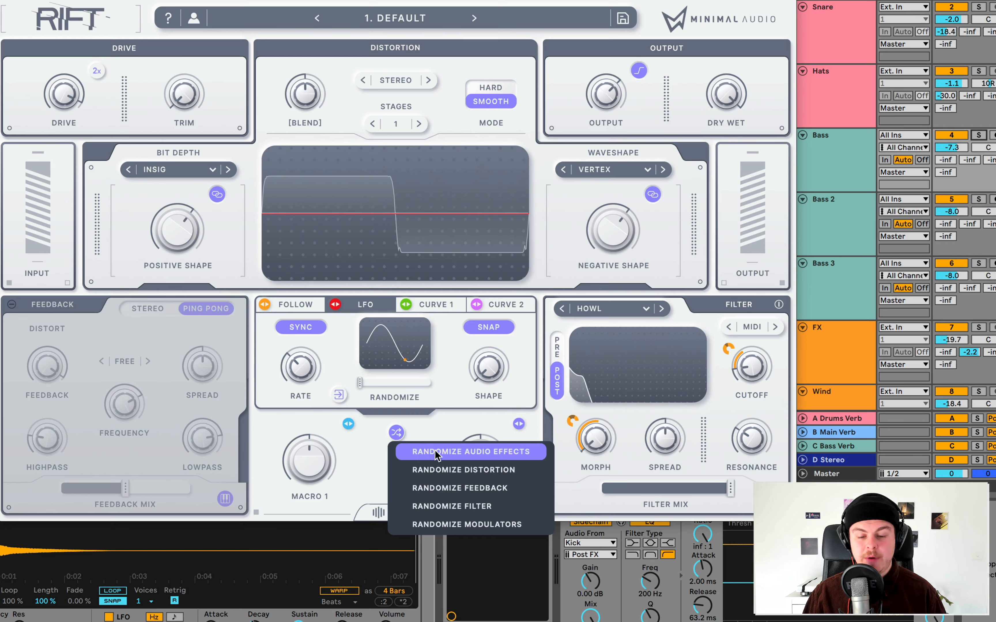
click(452, 454)
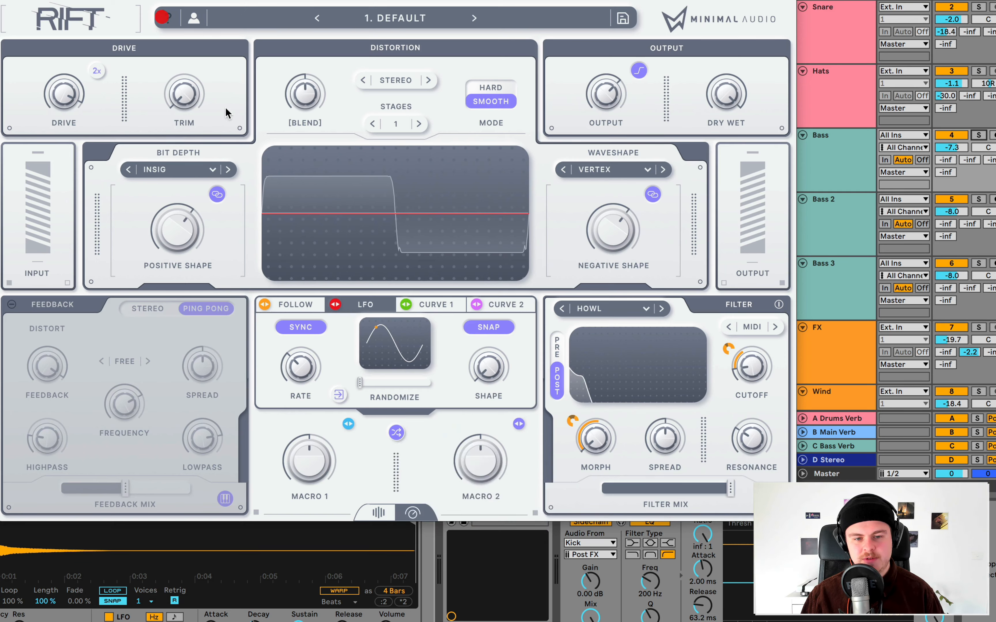
mouse_move(389, 430)
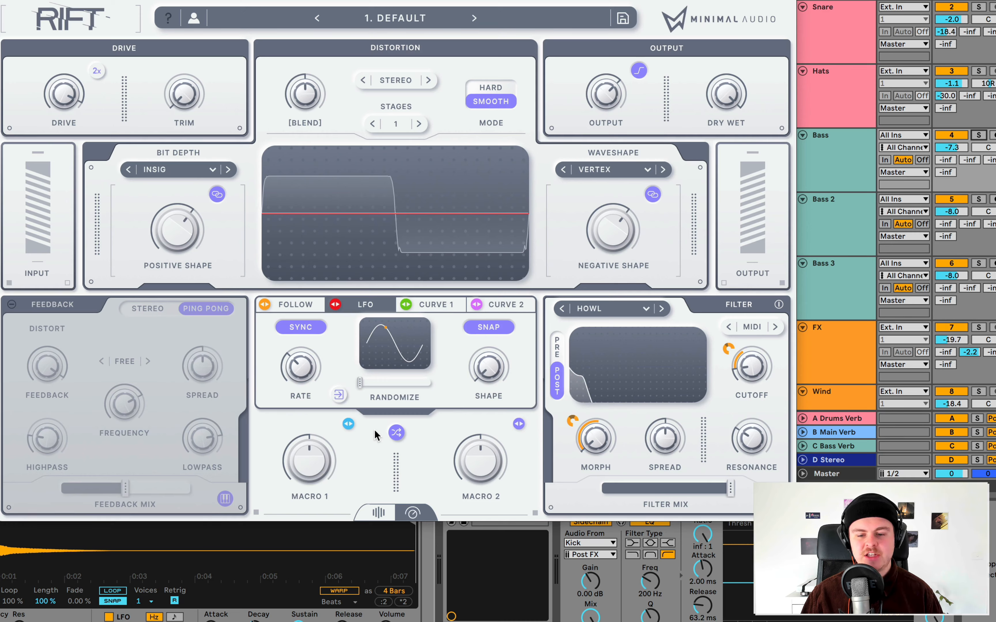
right_click(649, 436)
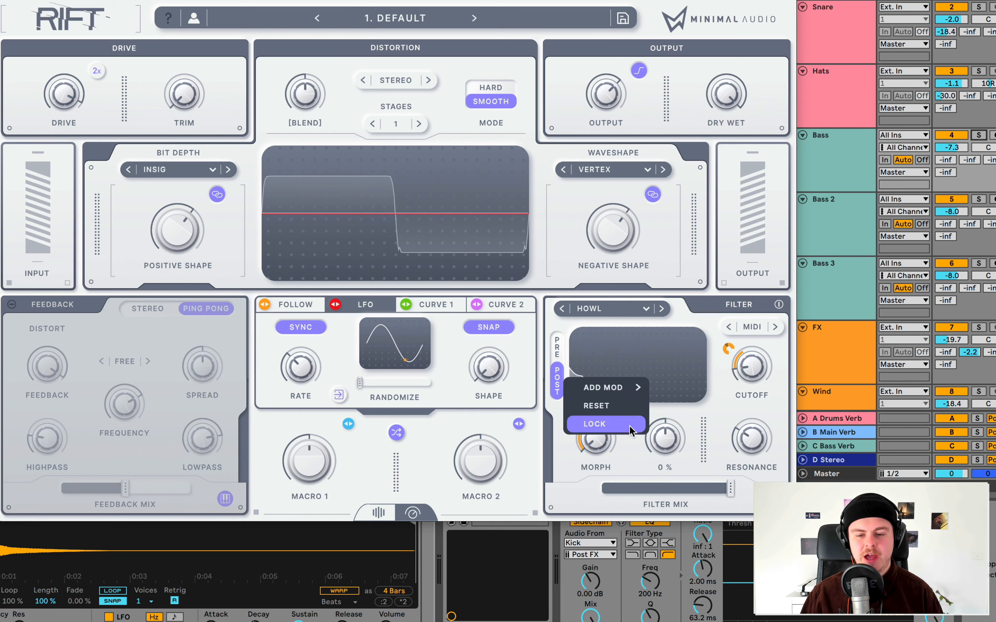
click(632, 455)
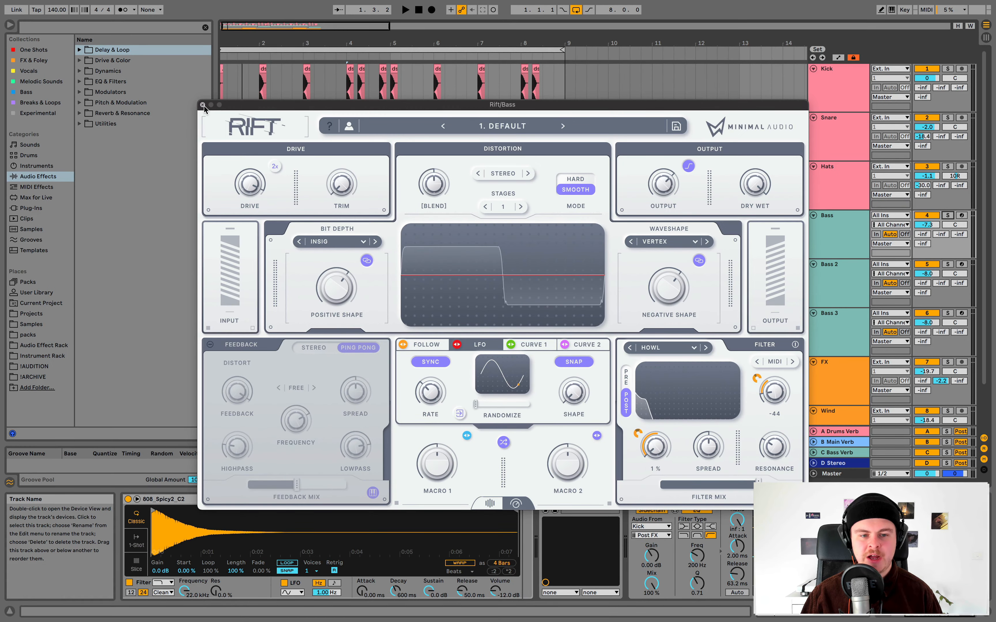
- Close the Bass track's Rift window and select the Bass 2 clip
click(203, 104)
click(828, 274)
click(372, 264)
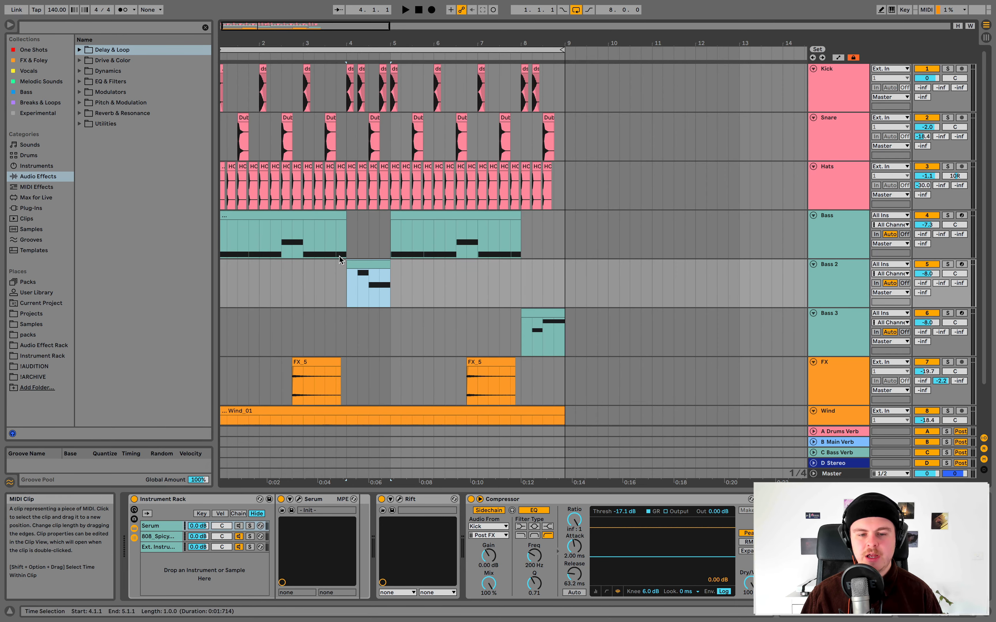
- Solo the Bass and Bass 2 tracks together and audition them from bar 3 into the Bass 2 clip
click(947, 263)
key(space)
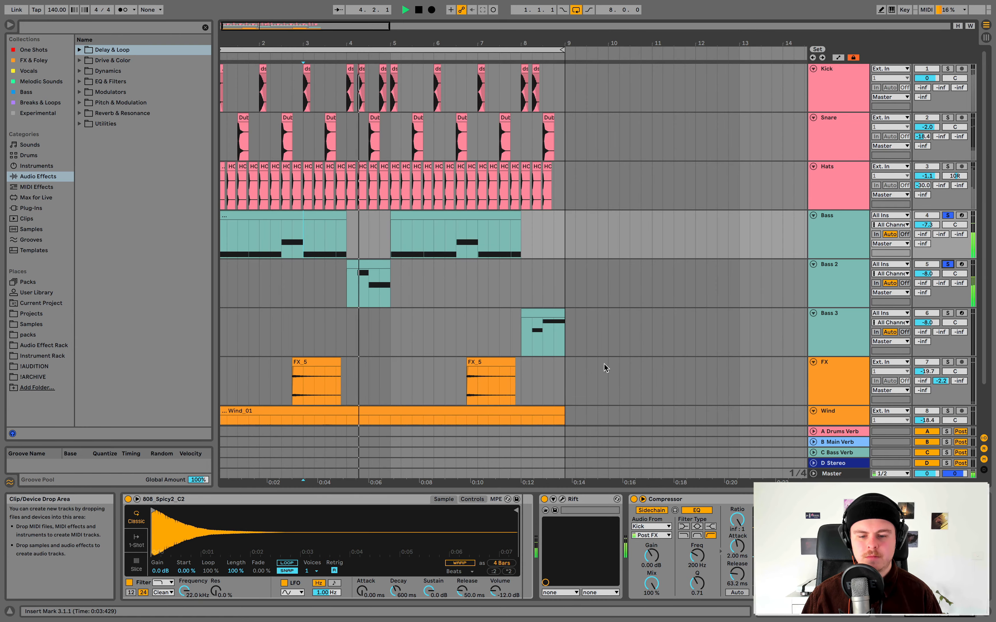
click(844, 276)
key(space)
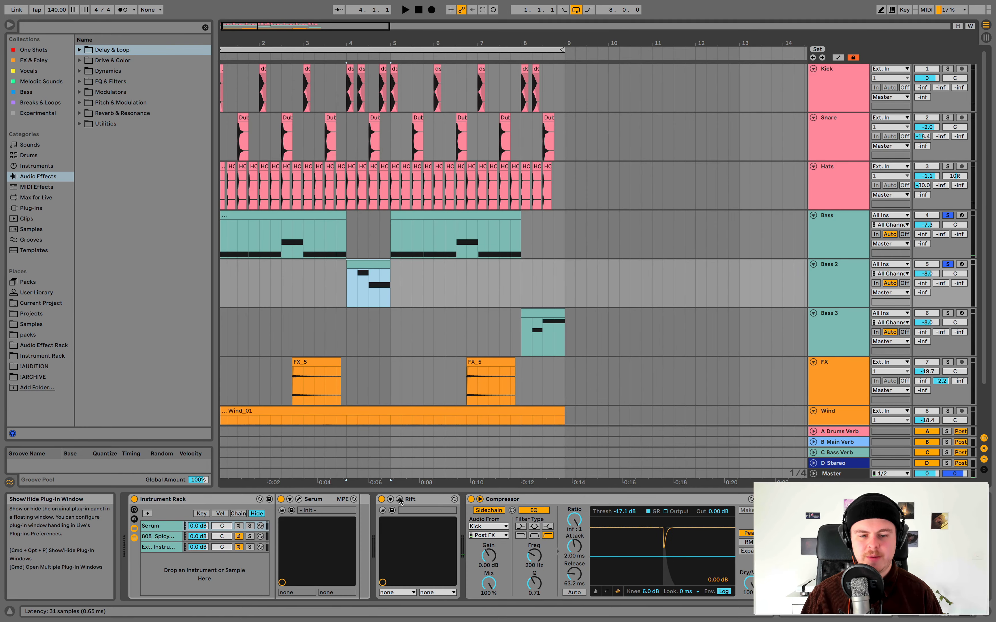
- Open Rift on the Bass 2 track, randomize its audio effects and listen to the new sound
click(398, 499)
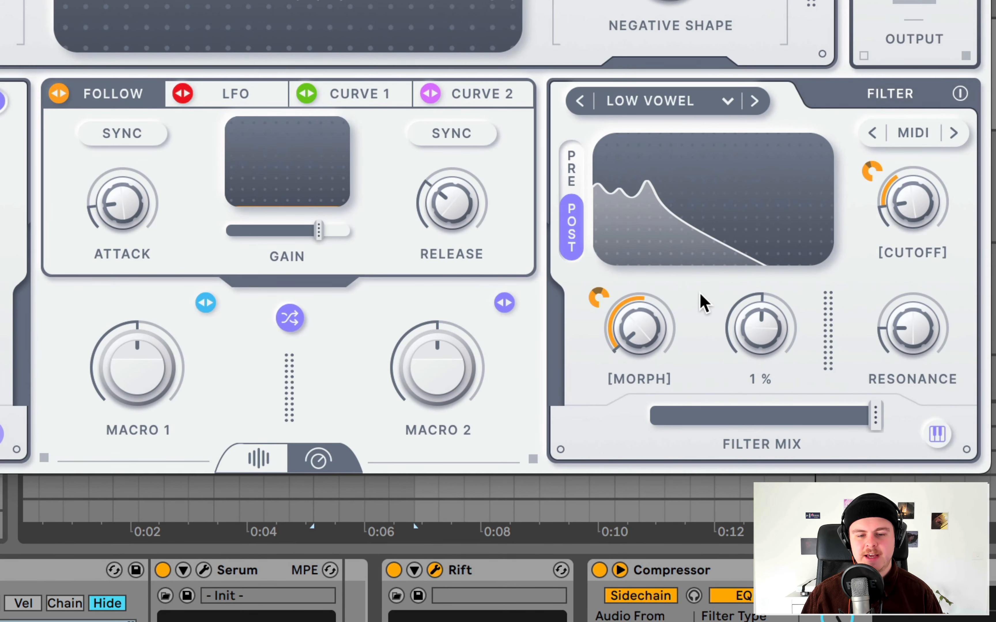
click(289, 319)
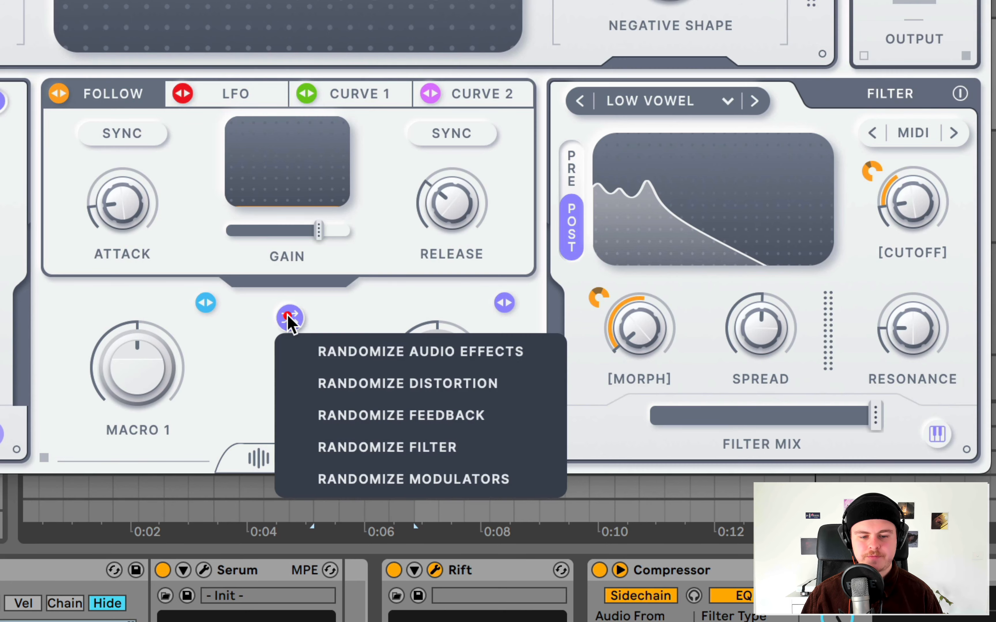
click(336, 354)
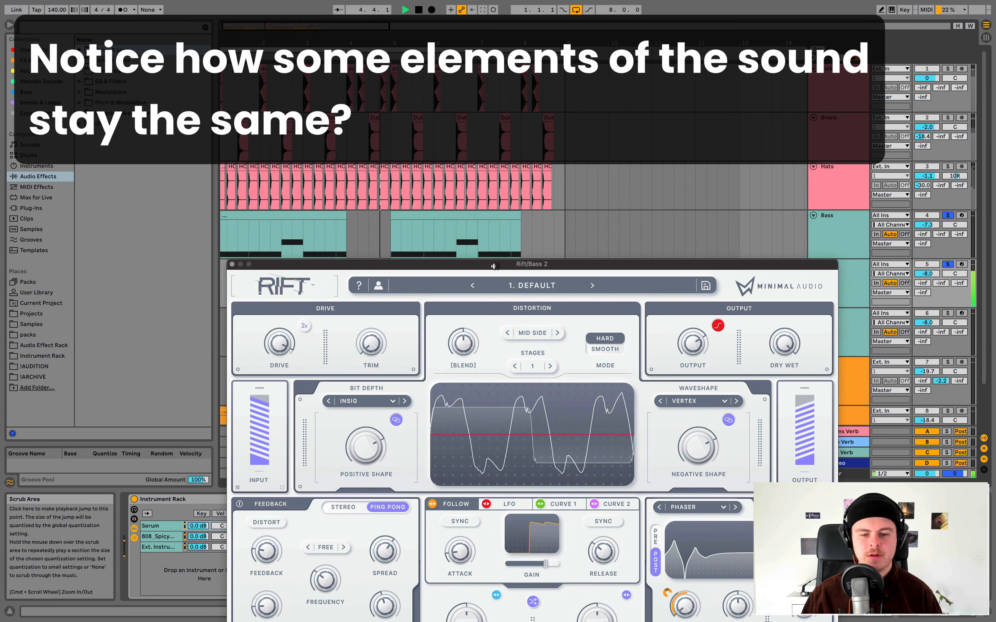
drag(503, 269, 427, 169)
key(space)
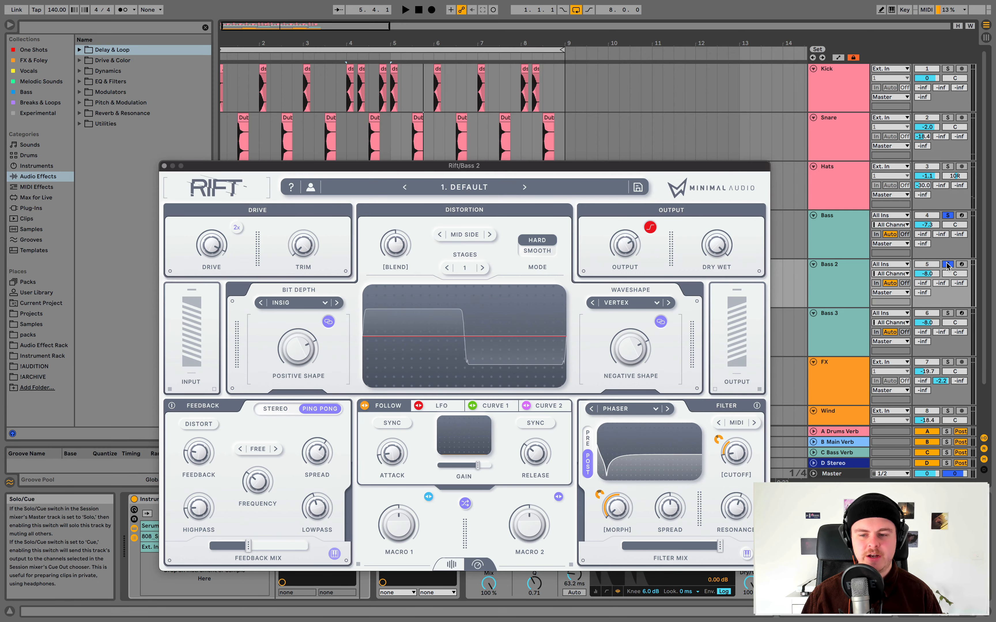
- Move the Rift window aside and select the stretch of the Bass 2 lane leading through the clip to bar 5
drag(617, 165, 868, 143)
click(322, 288)
shift+click(392, 287)
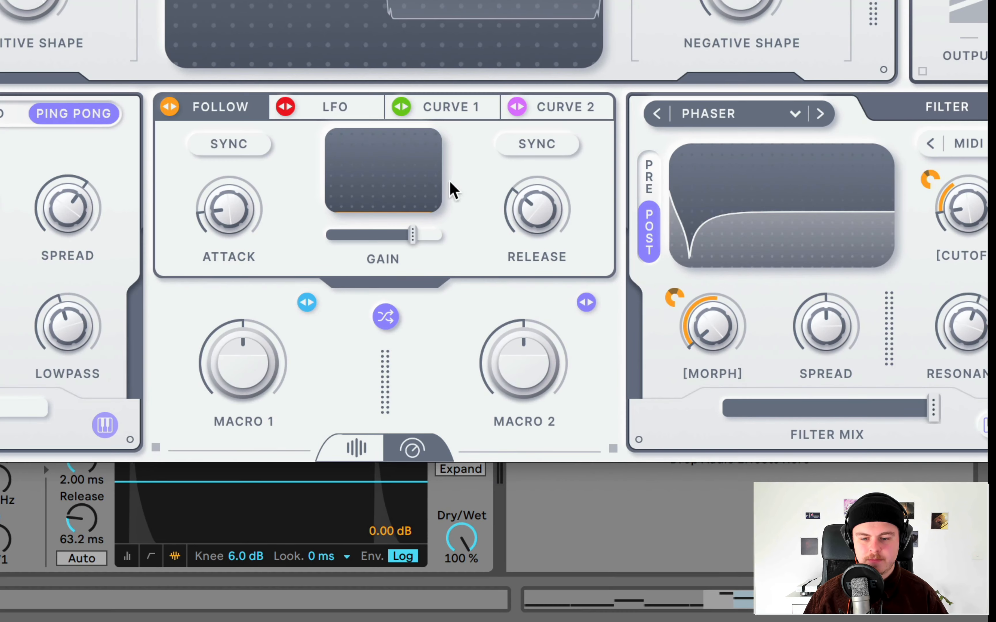
- Randomize the Rift settings on the Bass 2 track once more
click(385, 317)
click(425, 347)
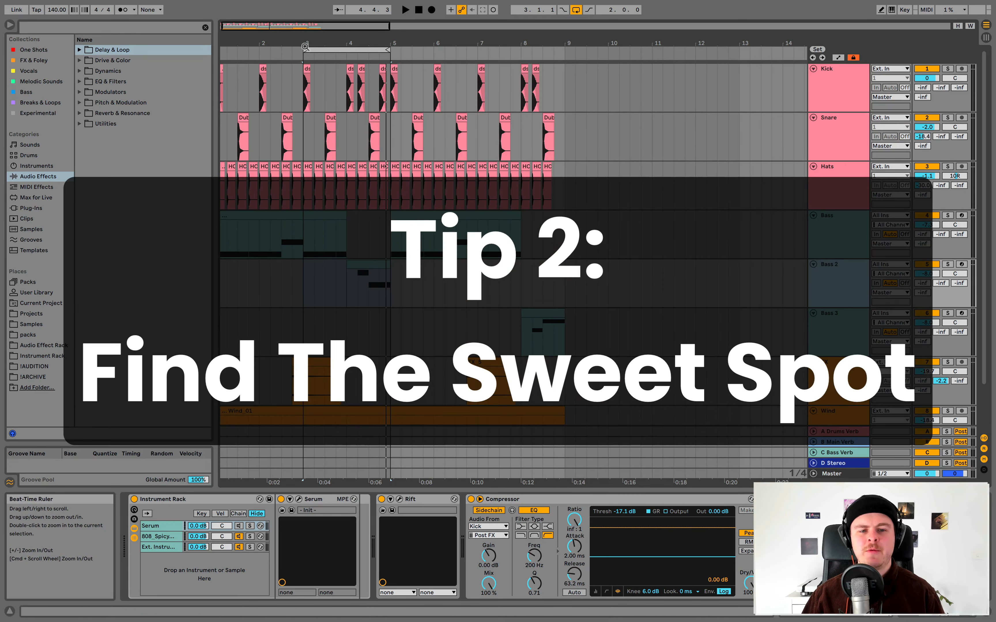
- Extend the loop start back to bar 1 and open the Rift window of the Bass track
scroll(285, 42, left, 1)
drag(309, 50, 186, 55)
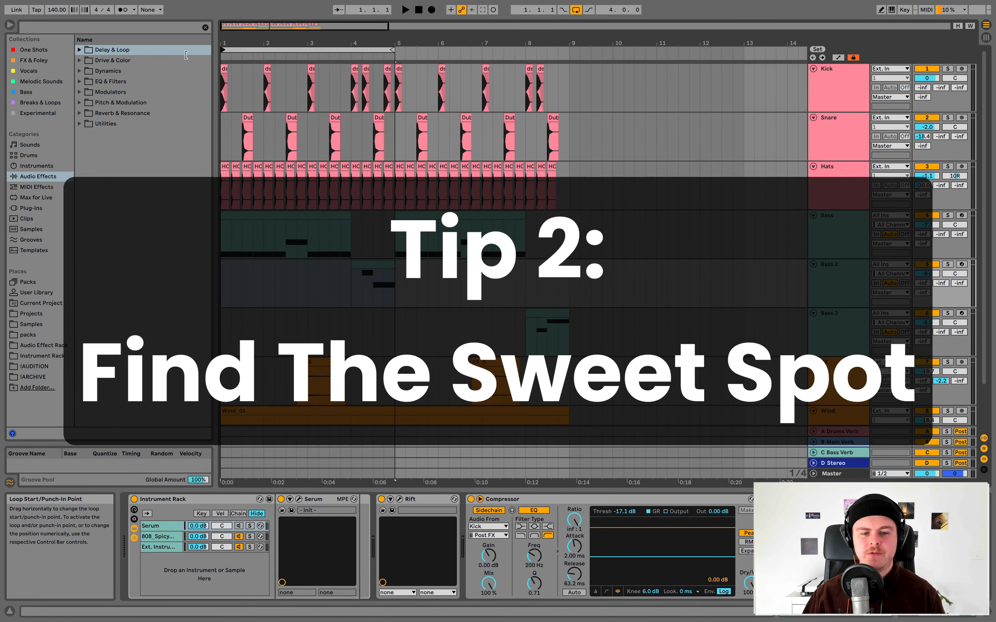
click(837, 218)
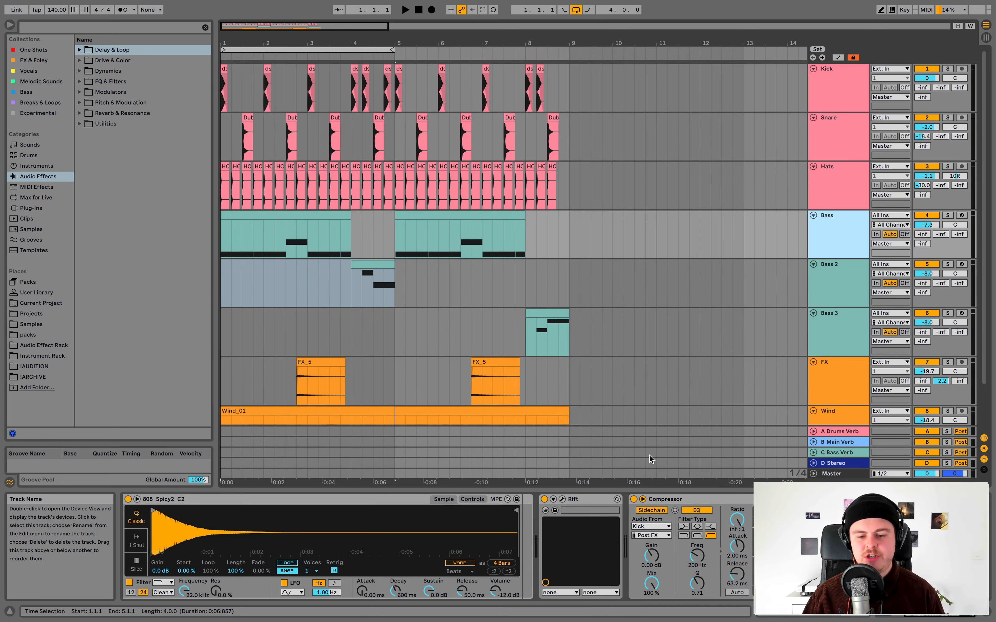
click(563, 499)
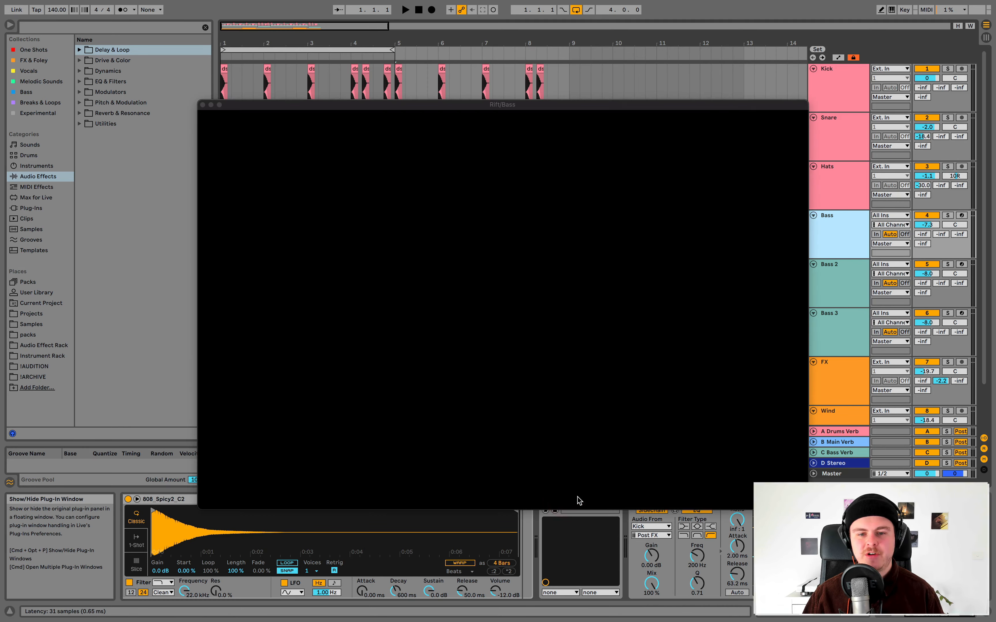
drag(525, 106, 551, 136)
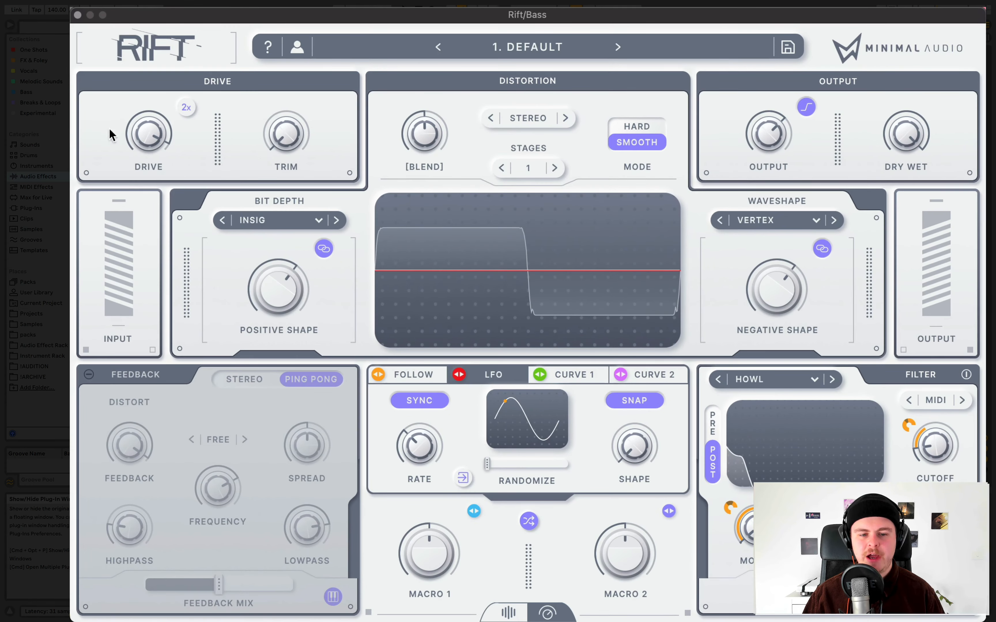
- Audition the Bass track through Rift, switch off the Howl filter and listen to the distortion alone
mouse_move(275, 208)
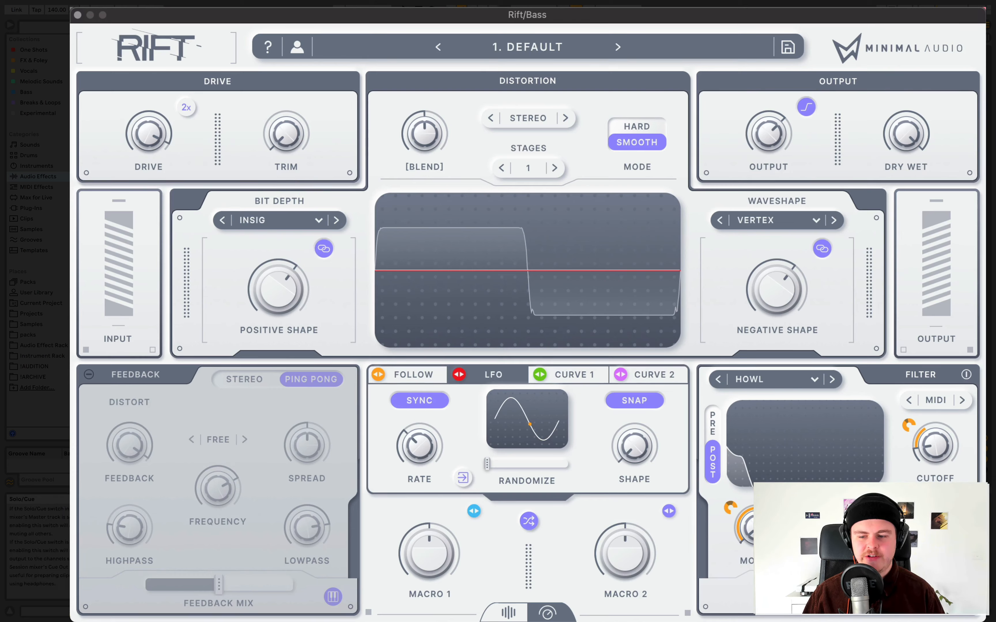
key(space)
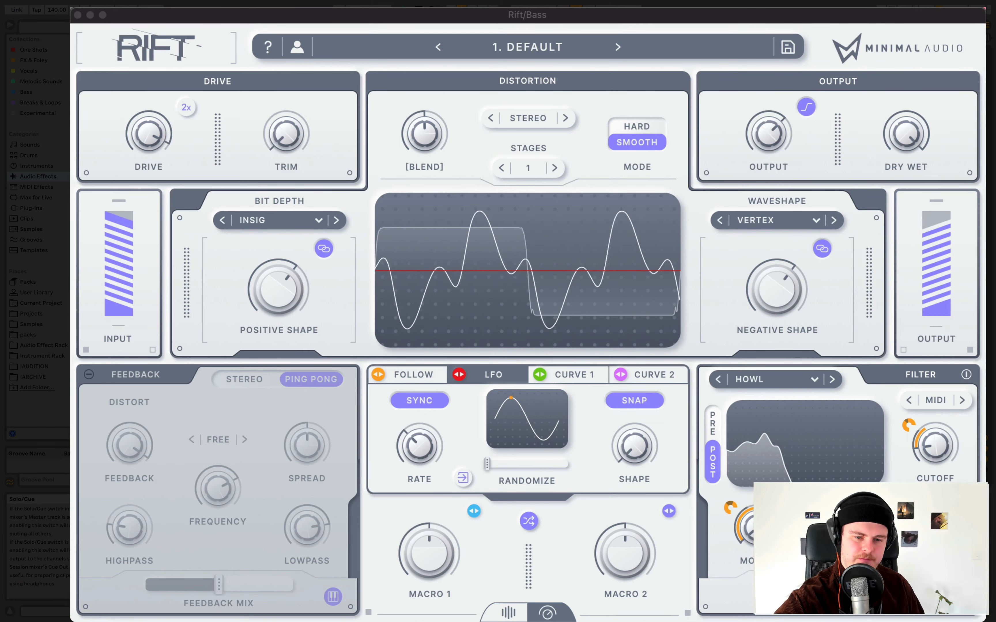
key(space)
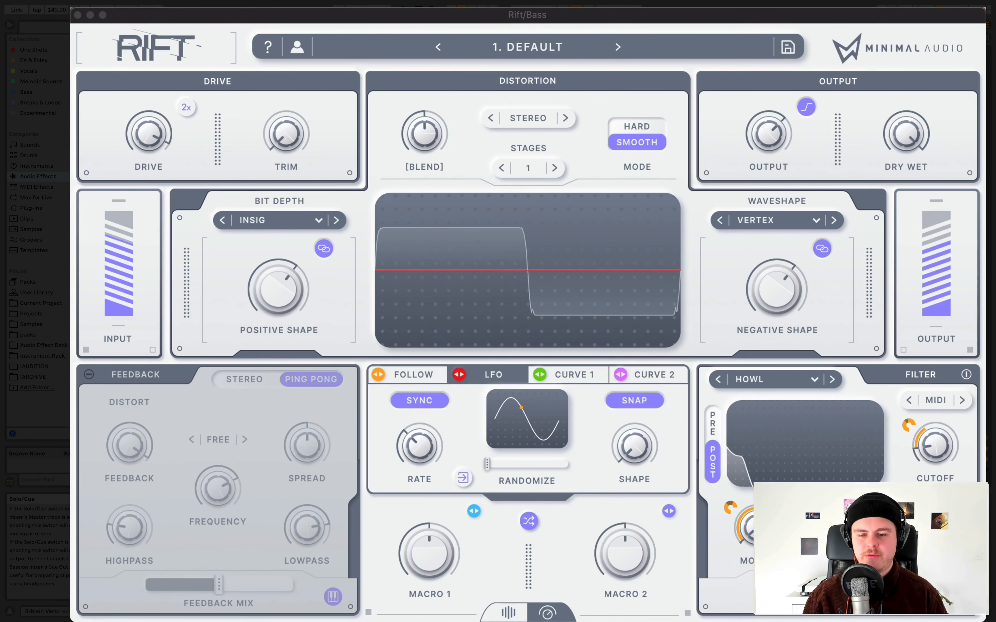
click(966, 376)
key(space)
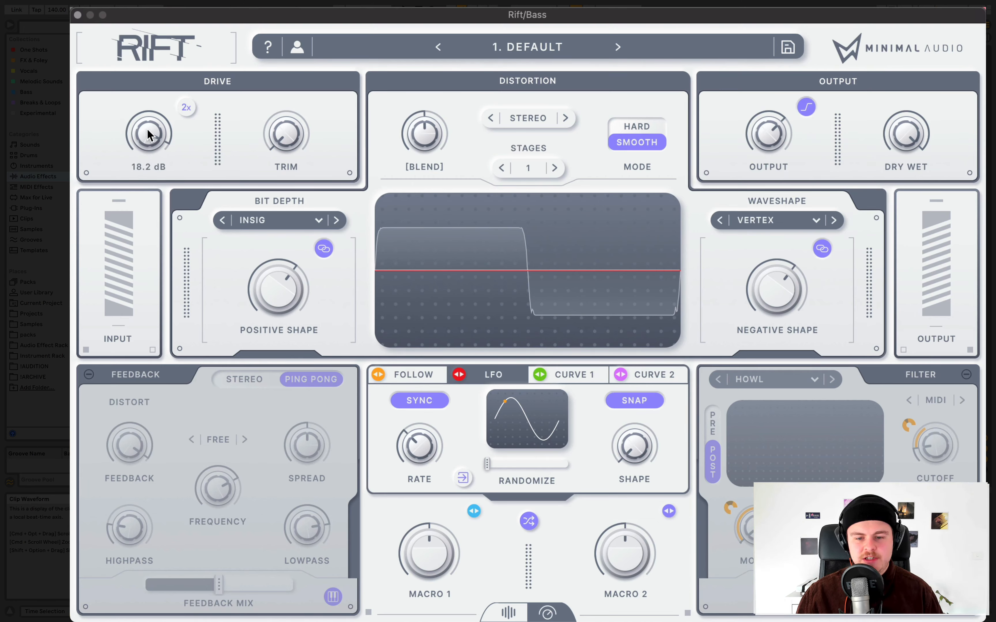
- Change Rift's positive shape type to Shred and set the drive to about 16.1 dB
key(space)
mouse_move(148, 134)
mouse_down()
mouse_move(147, 167)
mouse_move(150, 123)
mouse_move(154, 141)
mouse_up()
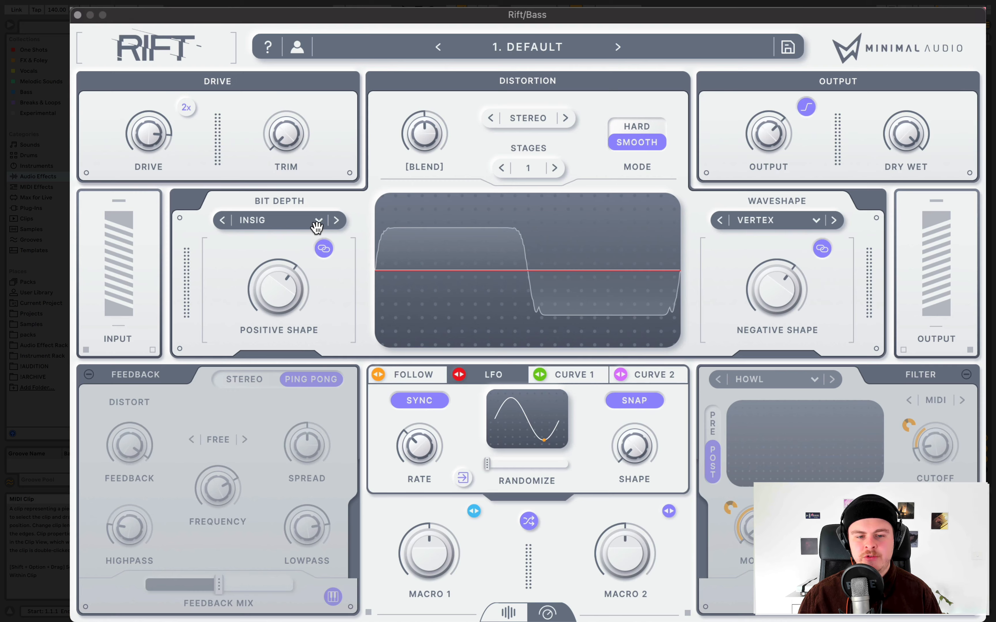
click(221, 222)
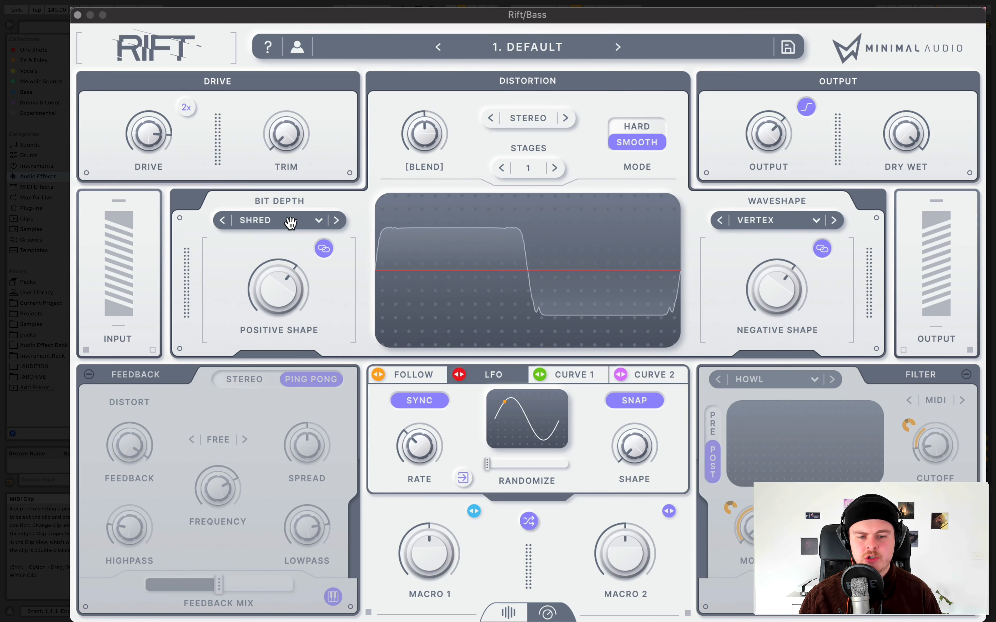
mouse_move(142, 139)
drag(143, 139, 147, 132)
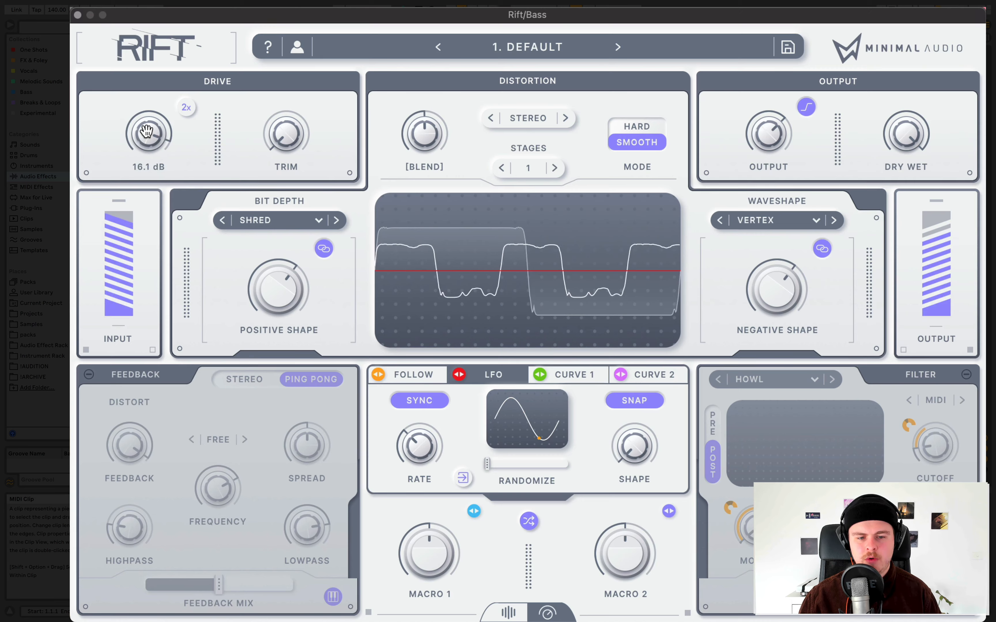
- Try the distortion blend and raise the positive and negative shape amounts
drag(438, 135, 415, 122)
drag(765, 283, 770, 239)
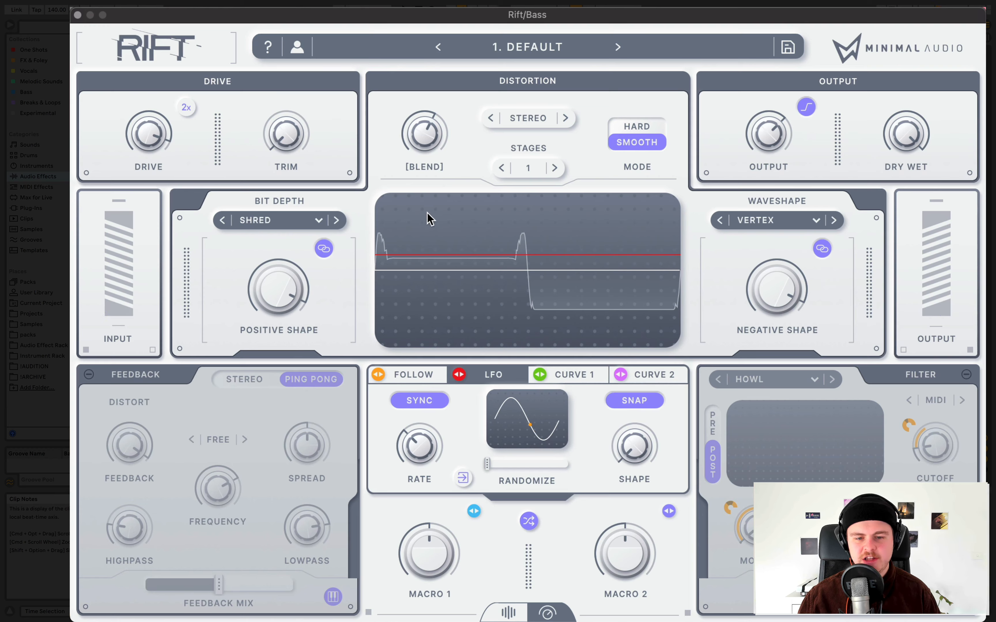
- Switch the Howl filter back on and adjust its cutoff so the distortion still comes through
click(965, 377)
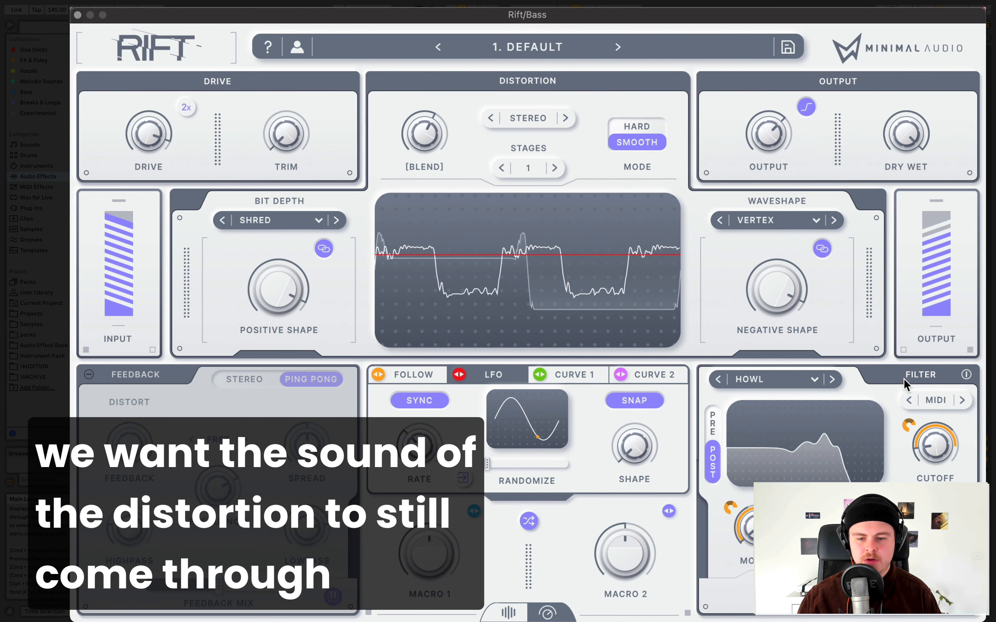
drag(907, 435, 907, 450)
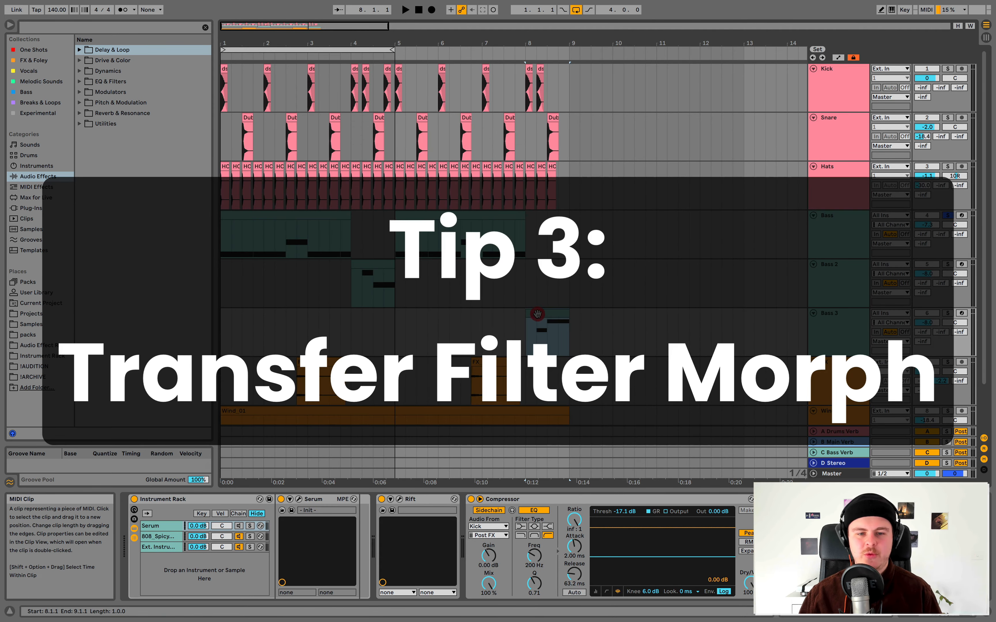
- Extend the loop end to bar 9, solo the Bass 3 track and open its Rift window
drag(390, 51, 568, 58)
click(840, 318)
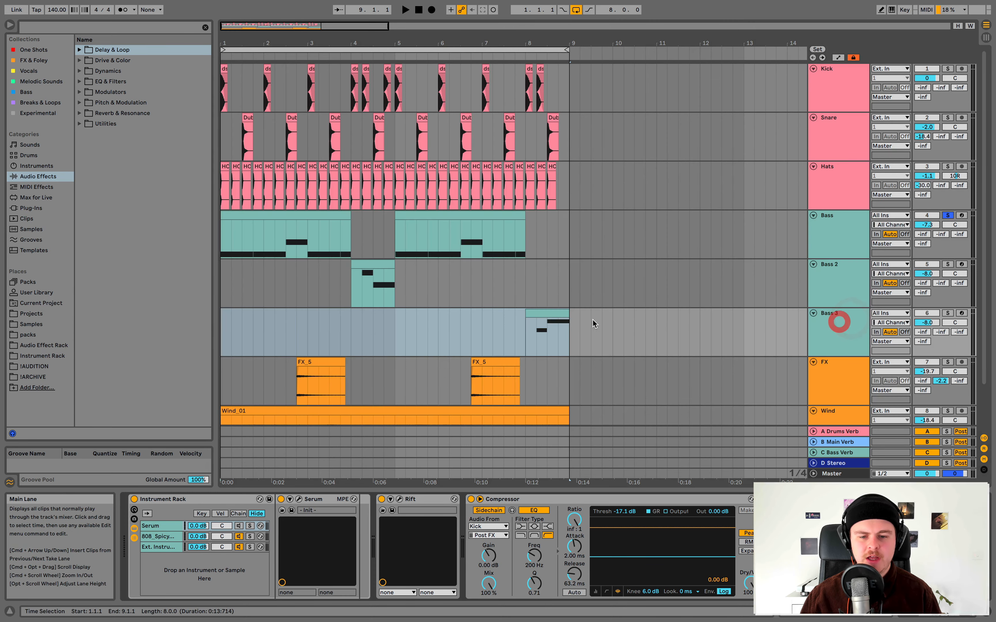
click(557, 315)
click(947, 313)
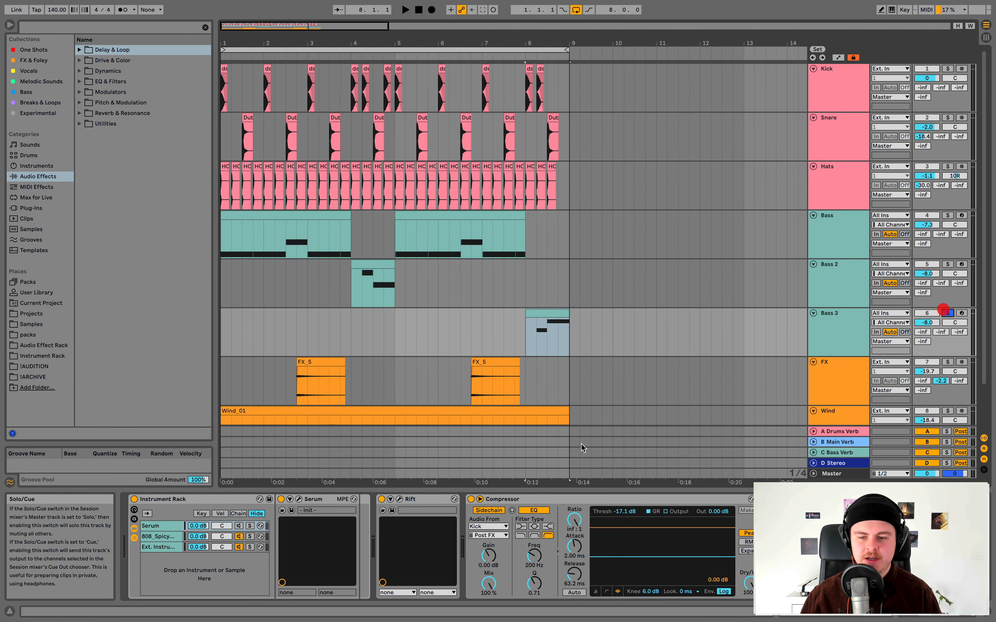
click(399, 500)
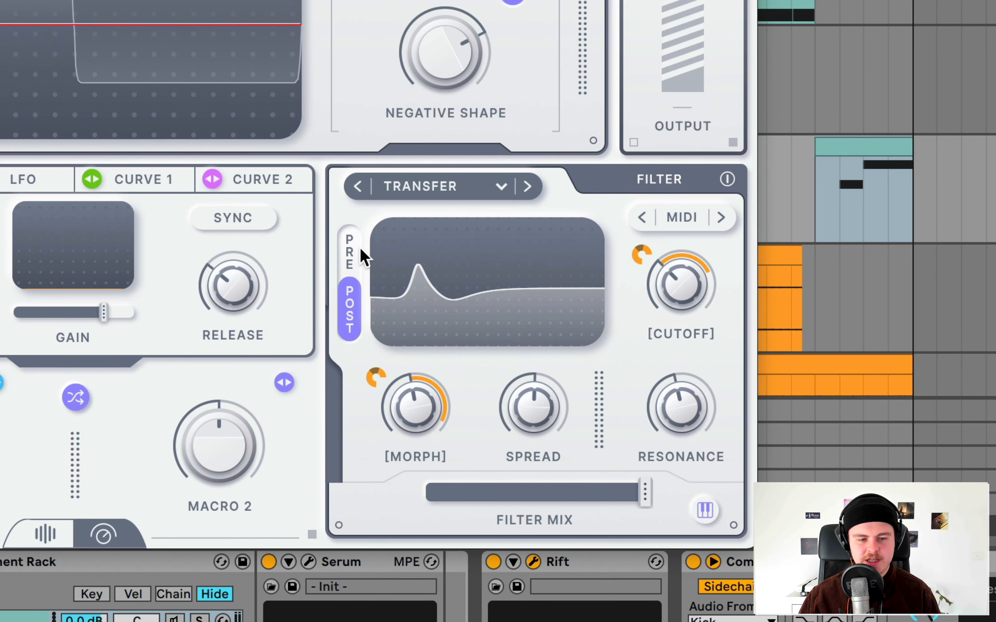
- Try the Scatter filter type, look through the Morph filters and return to Transfer
mouse_move(699, 279)
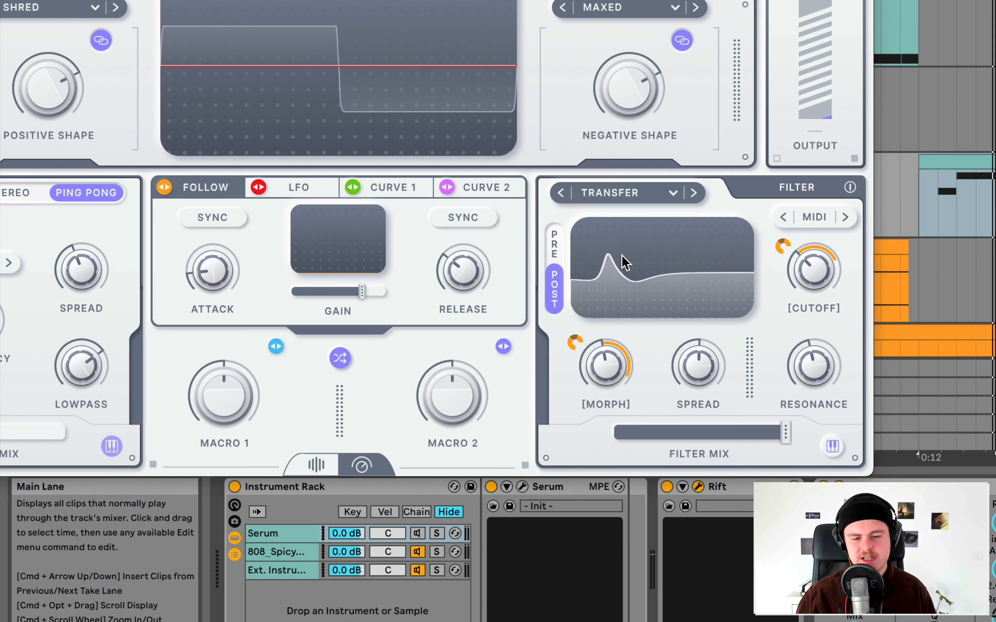
click(693, 193)
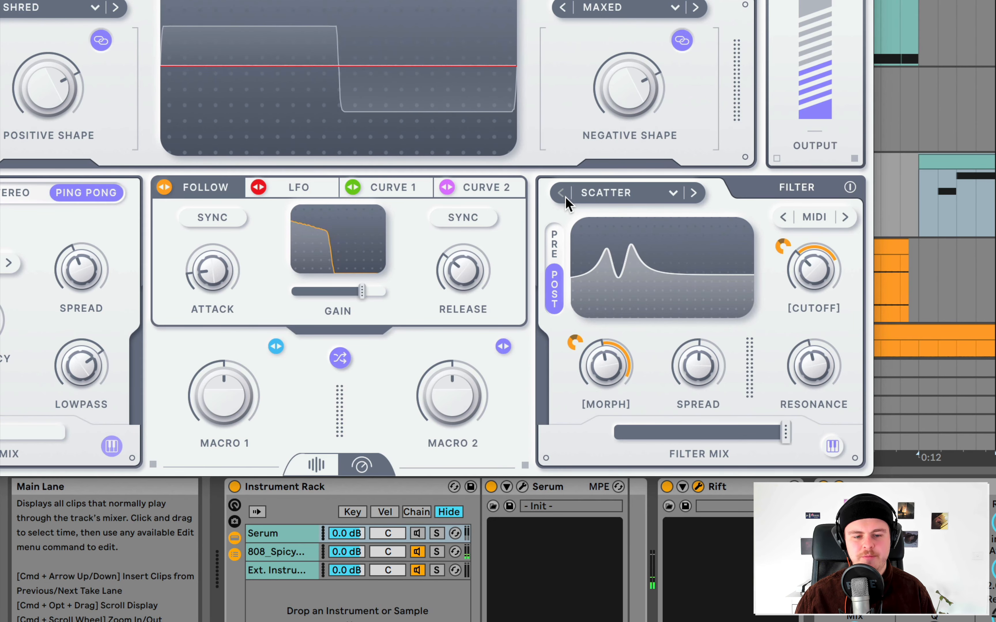
click(589, 193)
mouse_move(646, 249)
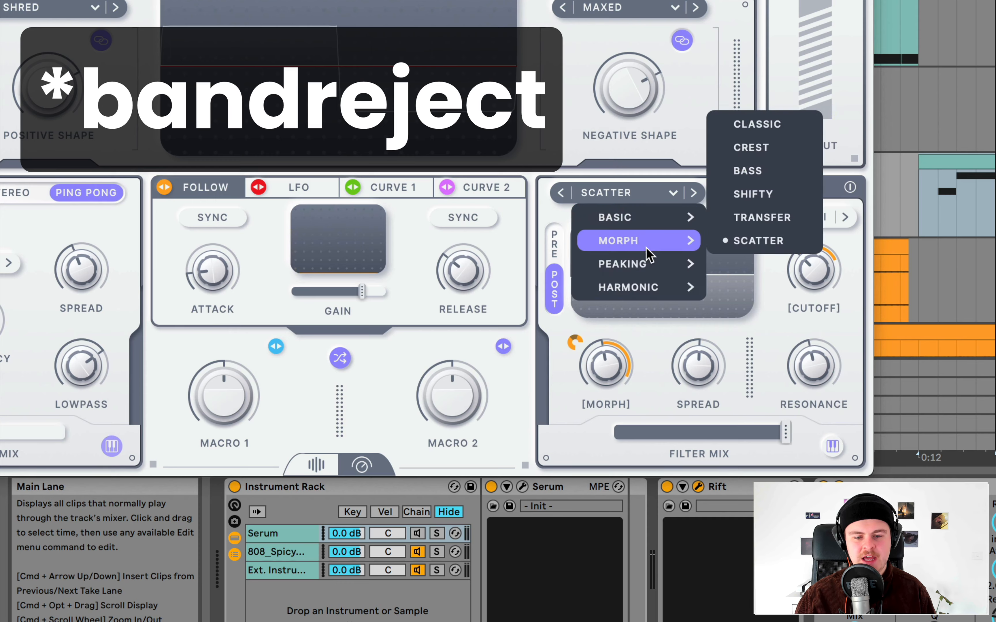
click(561, 194)
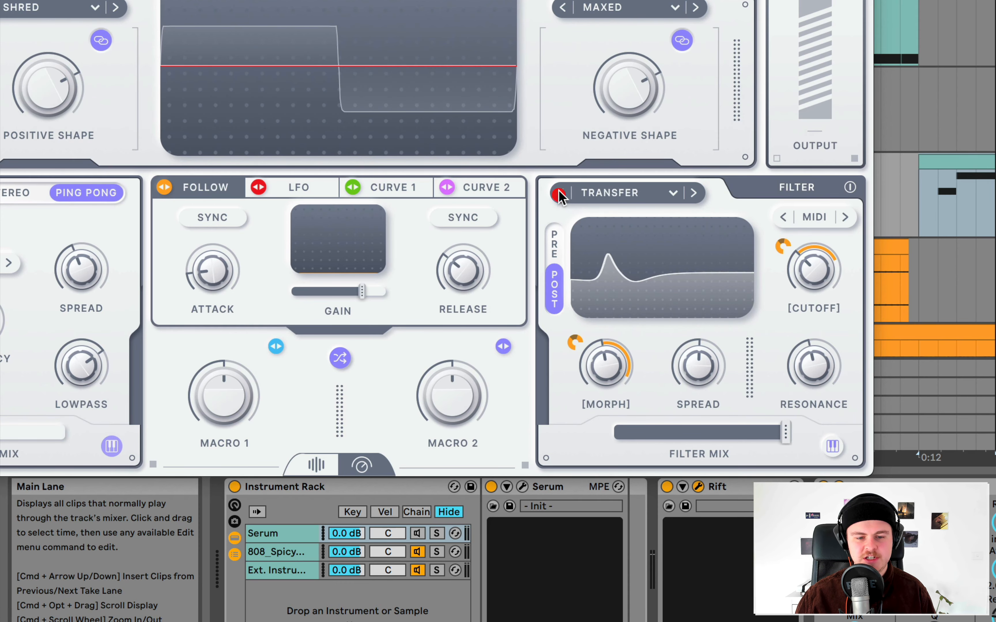
- Audition Bass 3 with the Transfer filter and raise the positive shape to about 0.93
key(space)
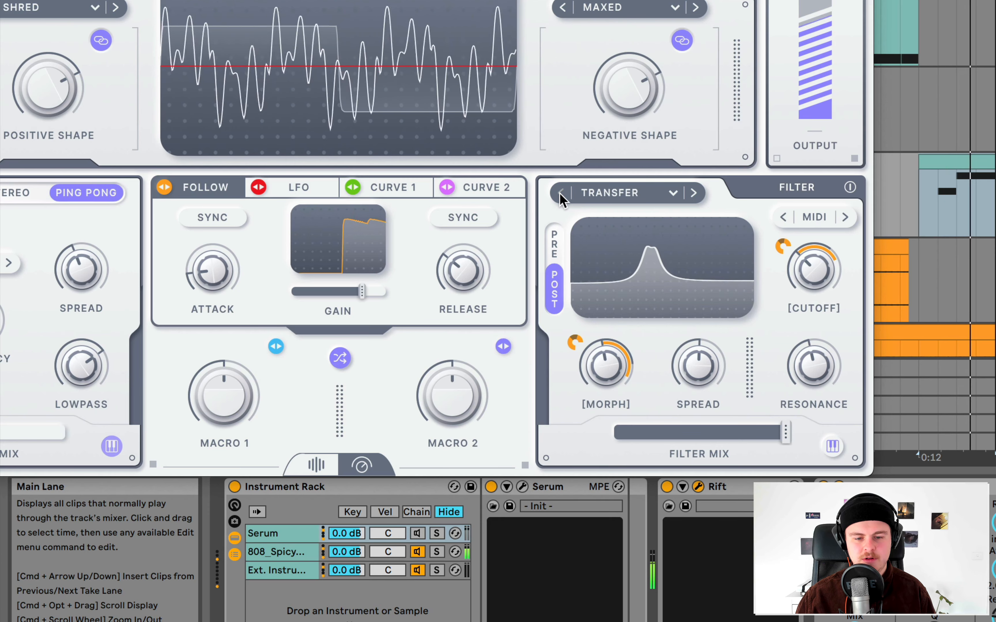
mouse_move(594, 370)
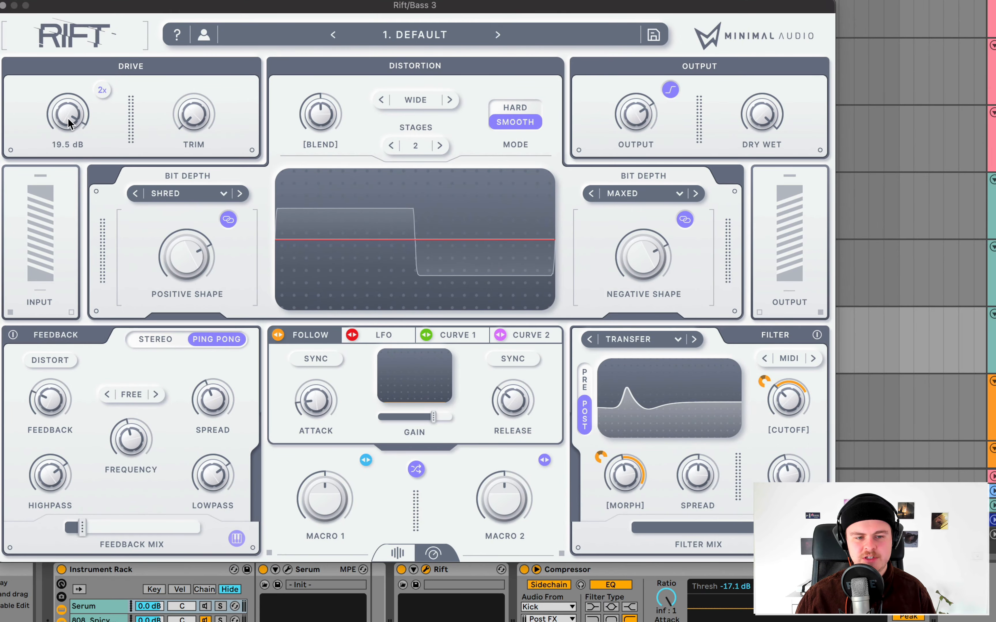
drag(198, 241, 197, 217)
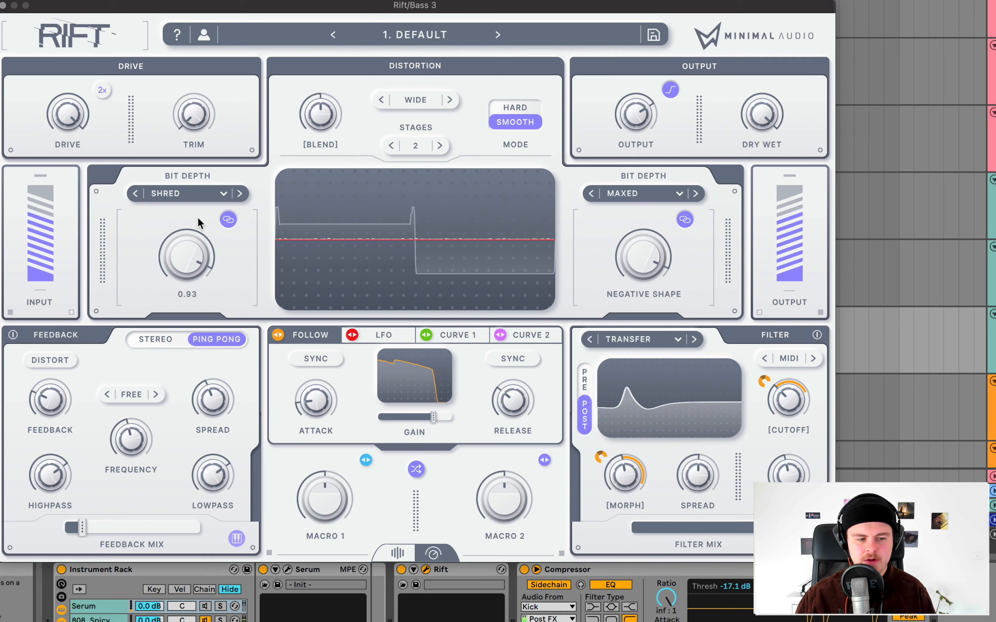
click(198, 217)
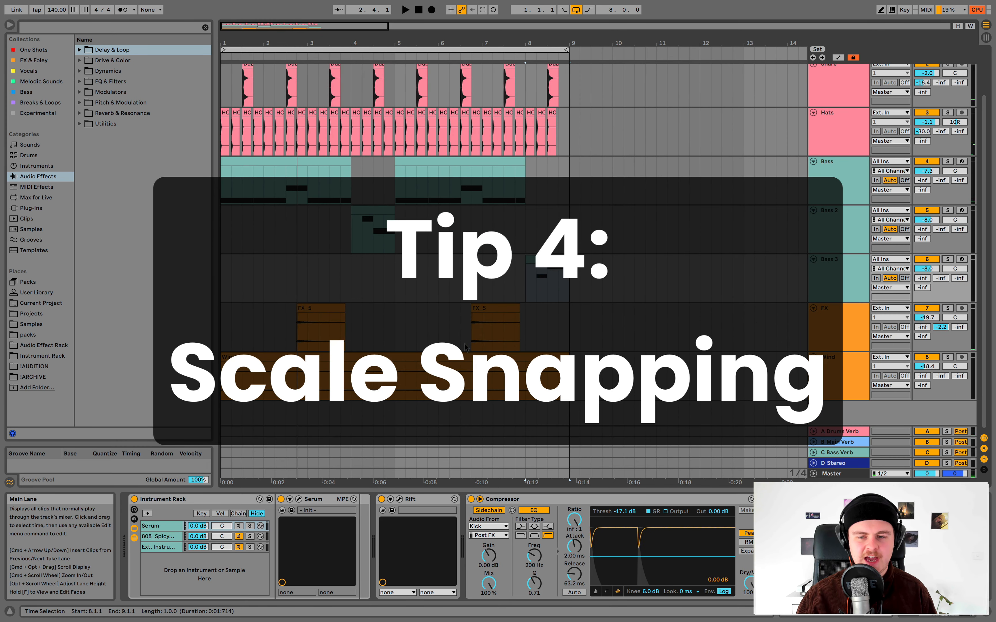
- Select the first clip on the Bass track and open that track's Rift window
click(847, 164)
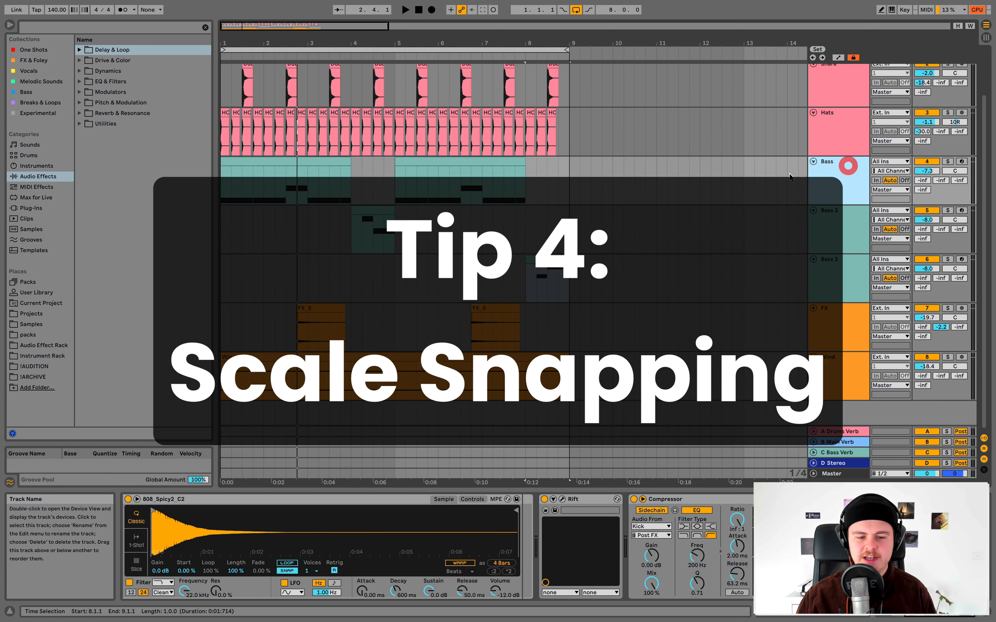
click(313, 161)
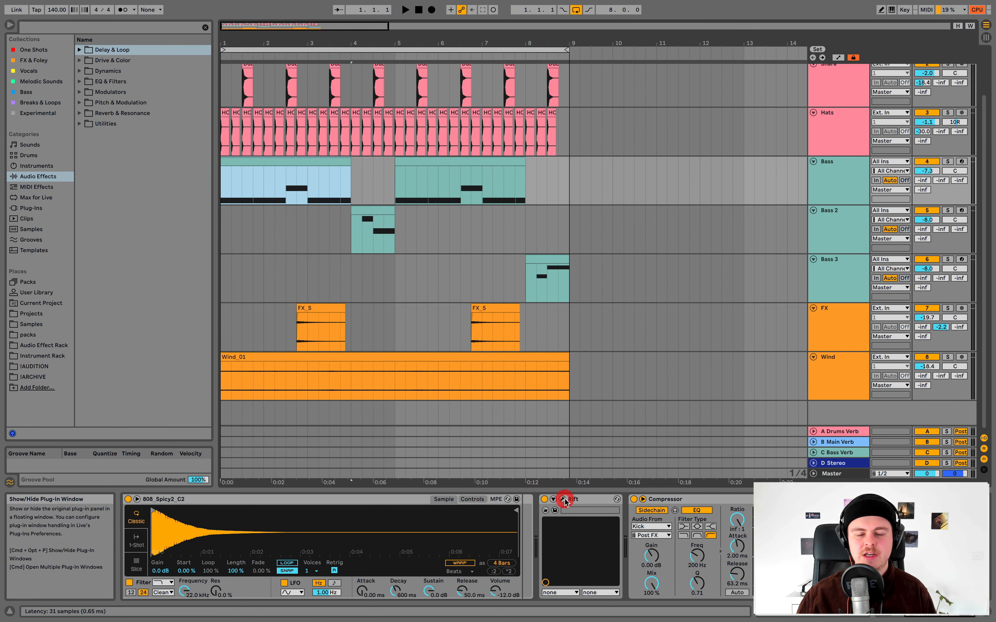
click(564, 500)
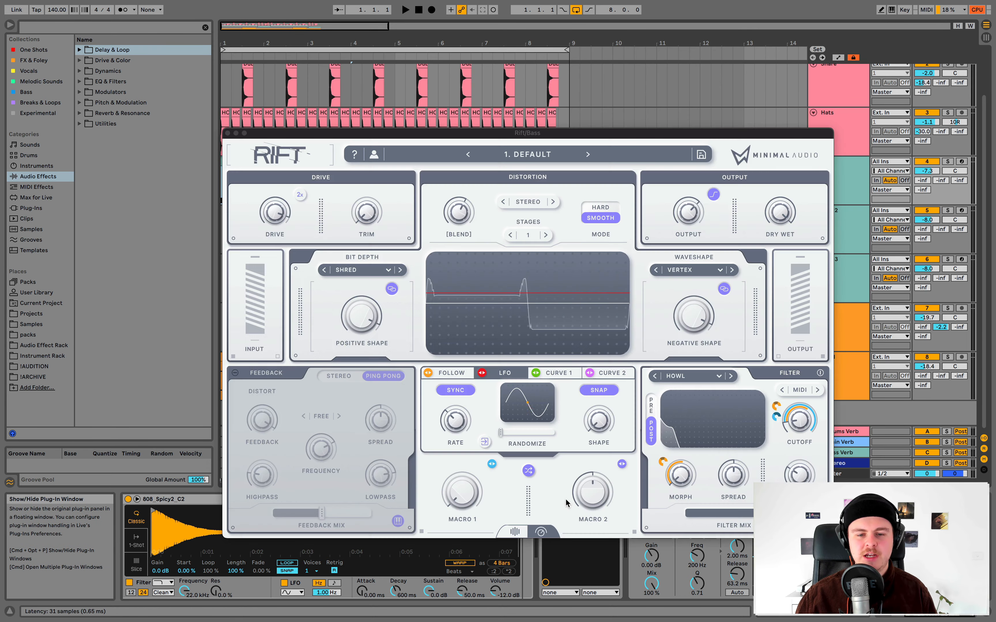
drag(604, 121, 633, 115)
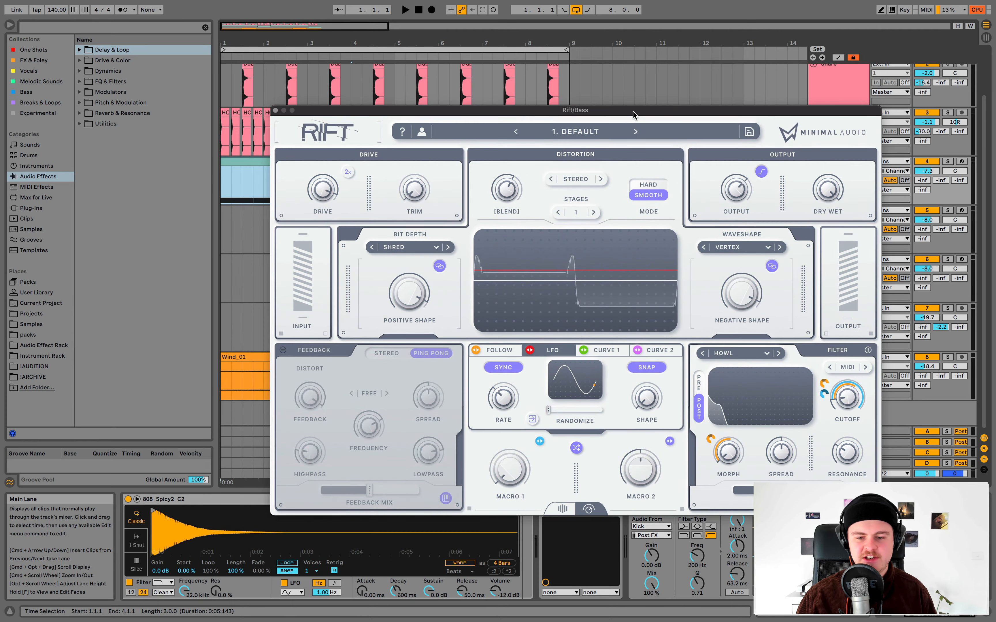
- Move the Rift window clear of the device chain and select the external instrument chain in the Instrument Rack
click(413, 518)
scroll(413, 517, left, 5)
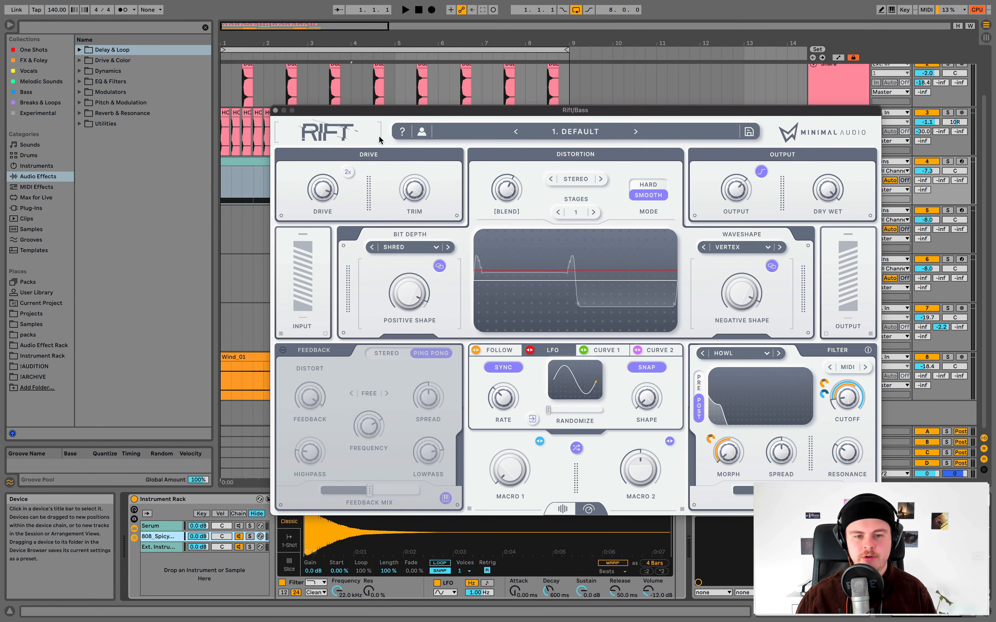
drag(378, 110, 366, 75)
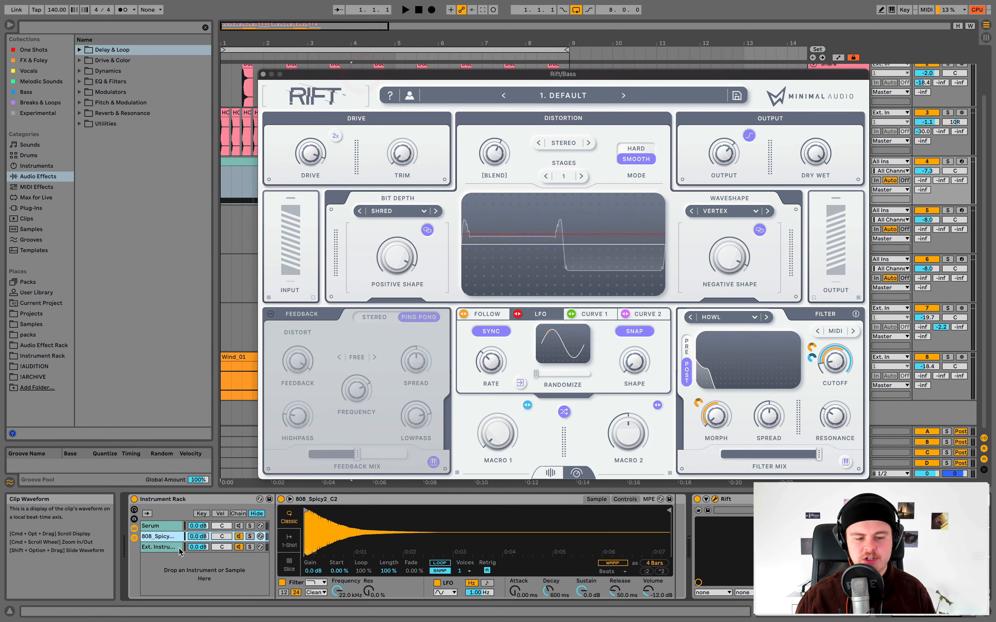
click(170, 548)
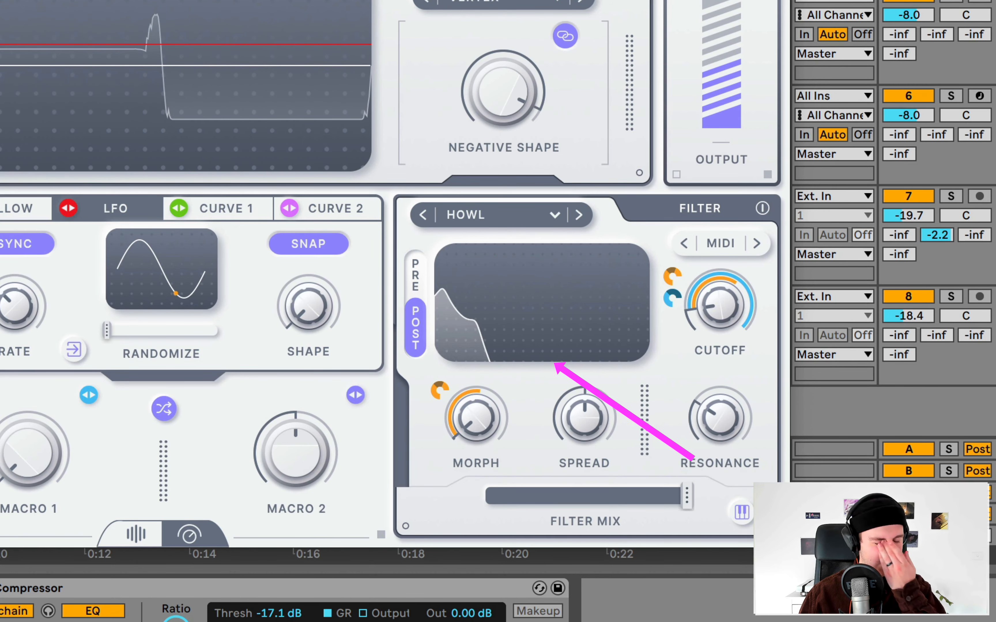
- Look through the filter's frequency modes MIDI, Hz and Tune
mouse_move(706, 306)
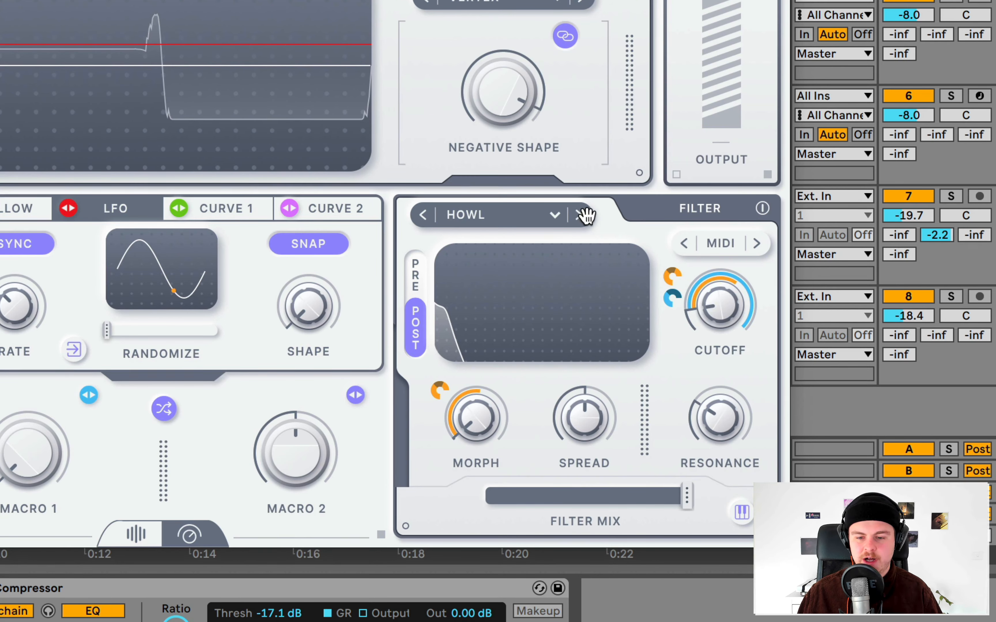
click(718, 243)
click(719, 247)
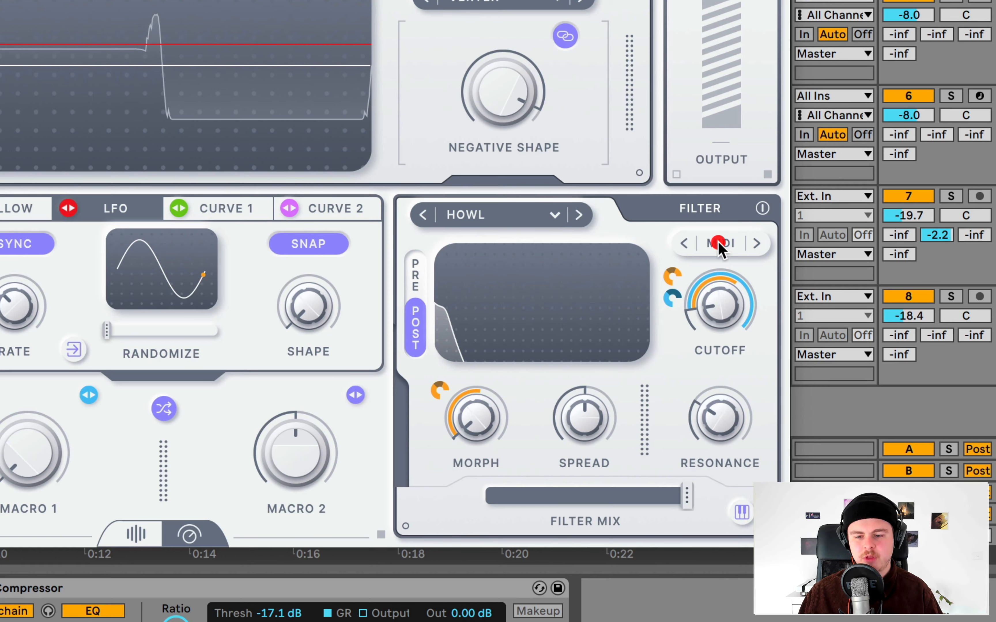
click(724, 255)
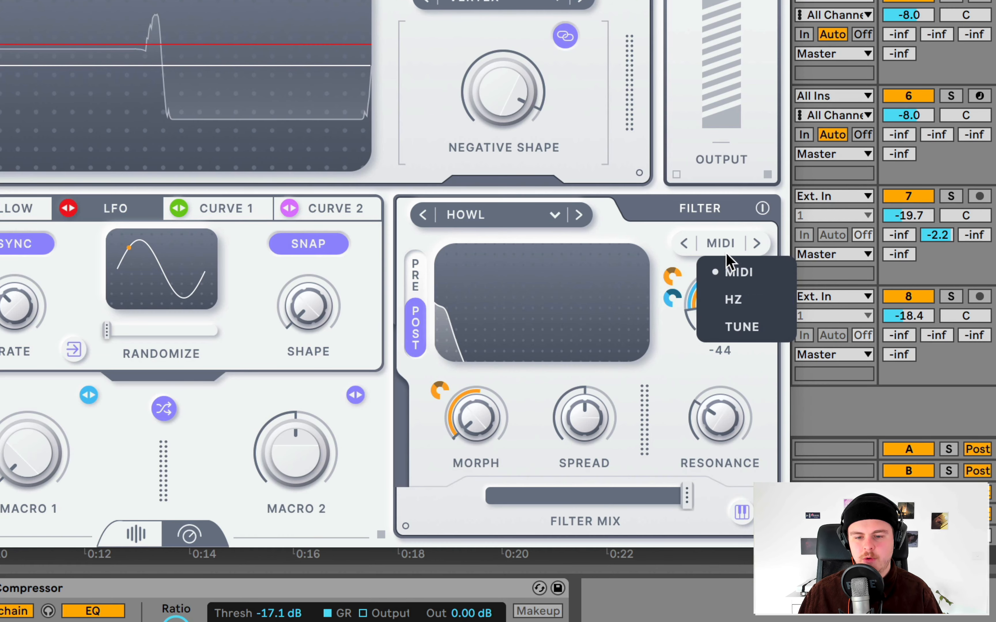
- Try snapping the filter to the notes C, D, E, F, G, A and B, clear all of them and close the note selector
click(744, 512)
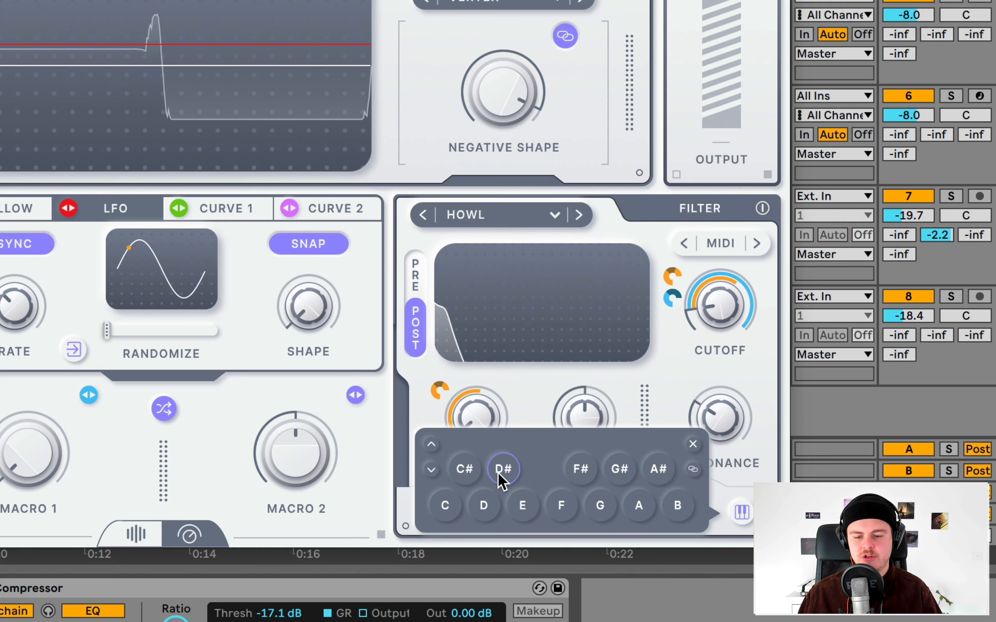
click(445, 506)
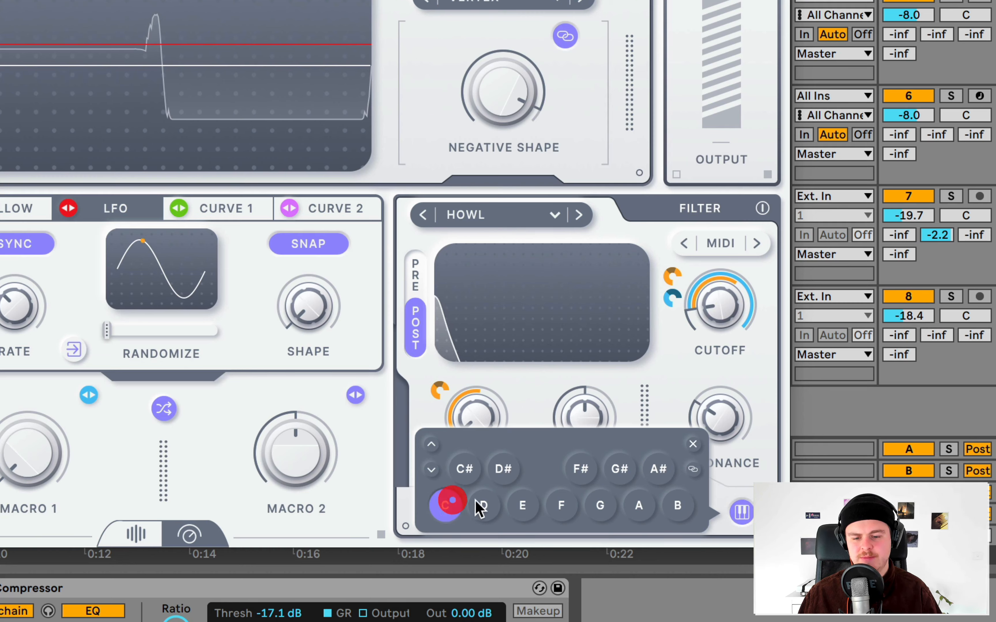
click(483, 505)
click(522, 505)
click(561, 505)
click(600, 505)
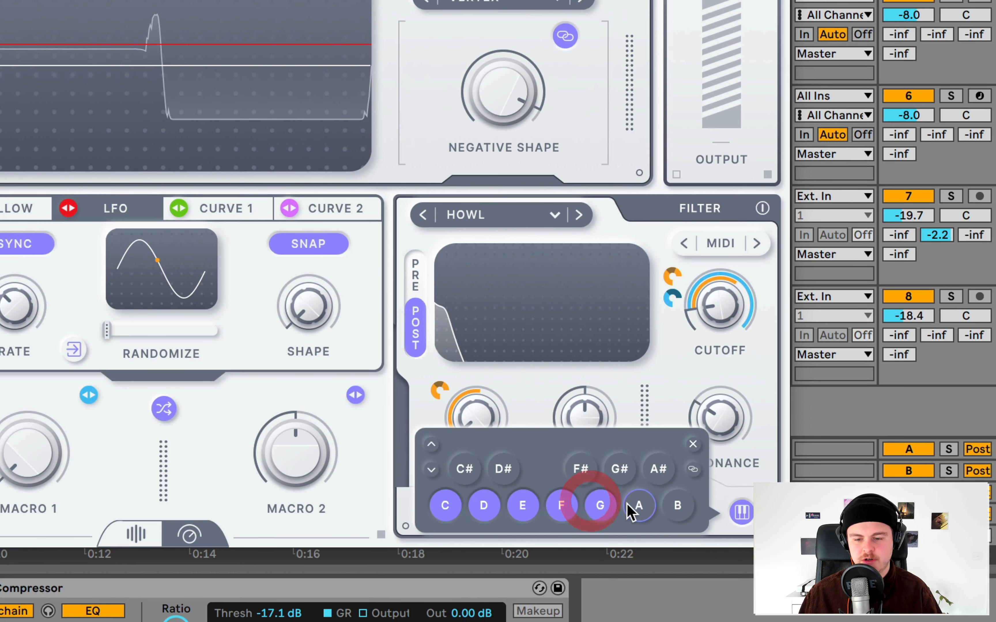
click(639, 505)
click(678, 509)
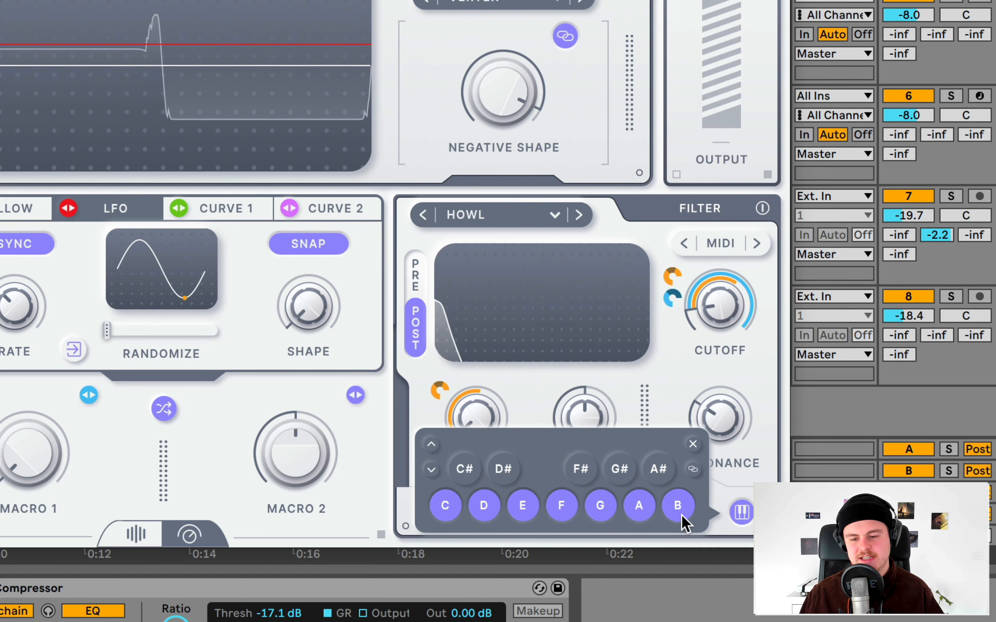
drag(681, 516, 443, 508)
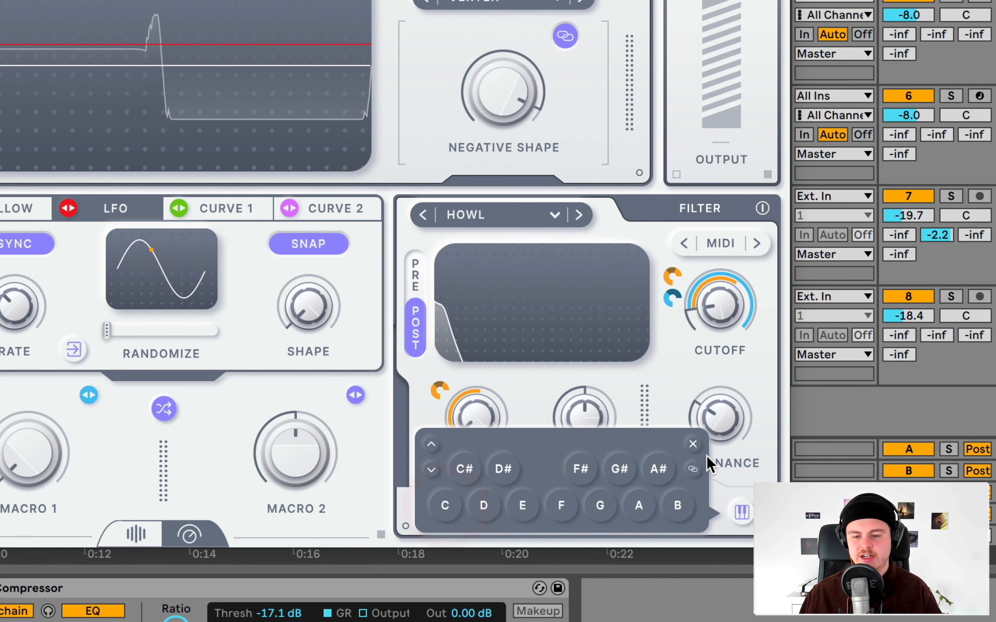
click(692, 444)
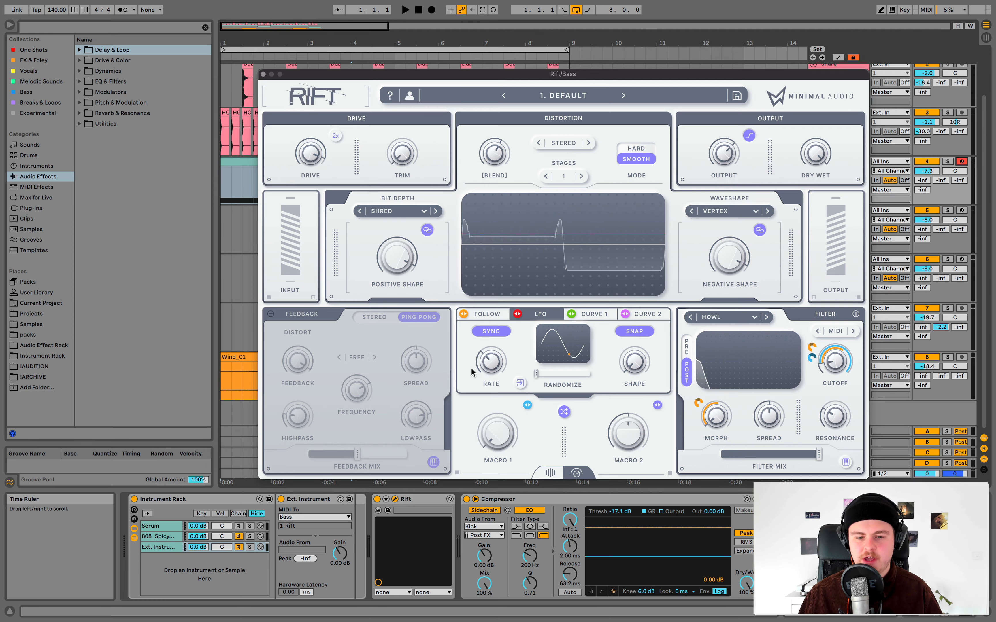
- Enable the feedback section, switch its frequency mode to Tuned MIDI and raise the frequency to 36
click(271, 314)
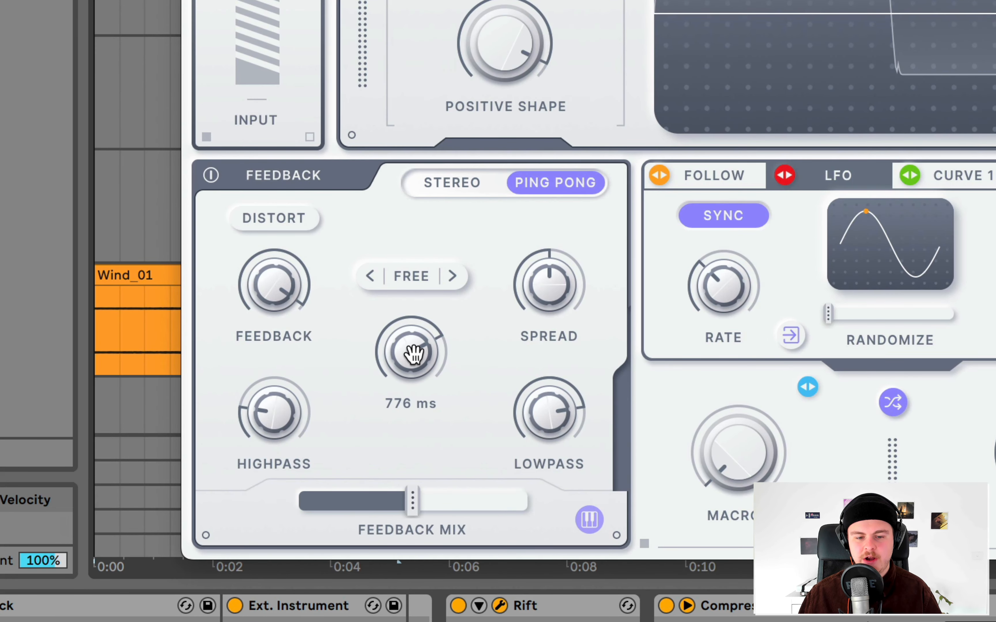
click(411, 274)
mouse_move(446, 315)
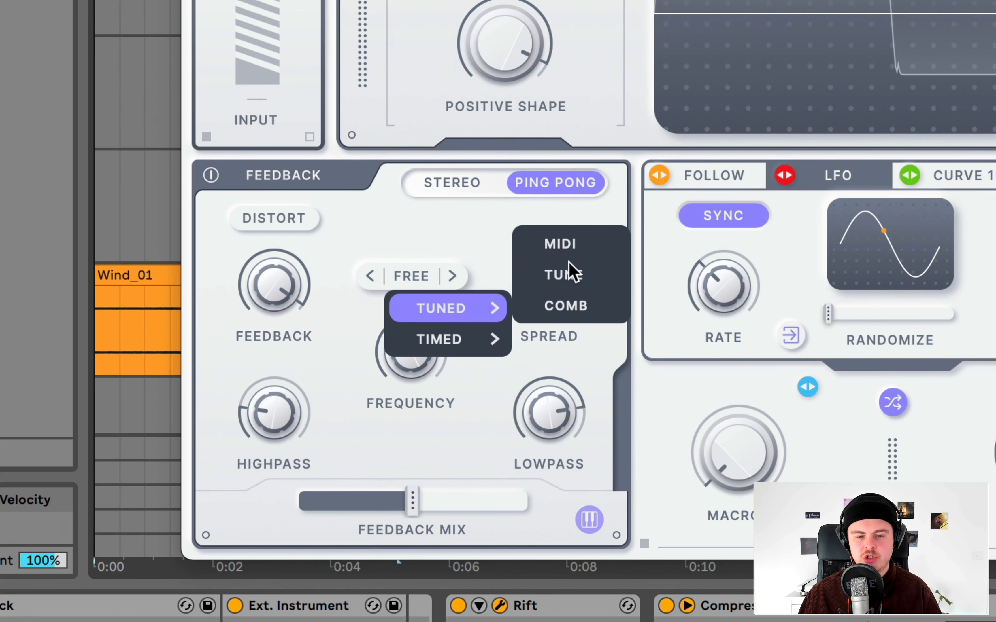
click(581, 245)
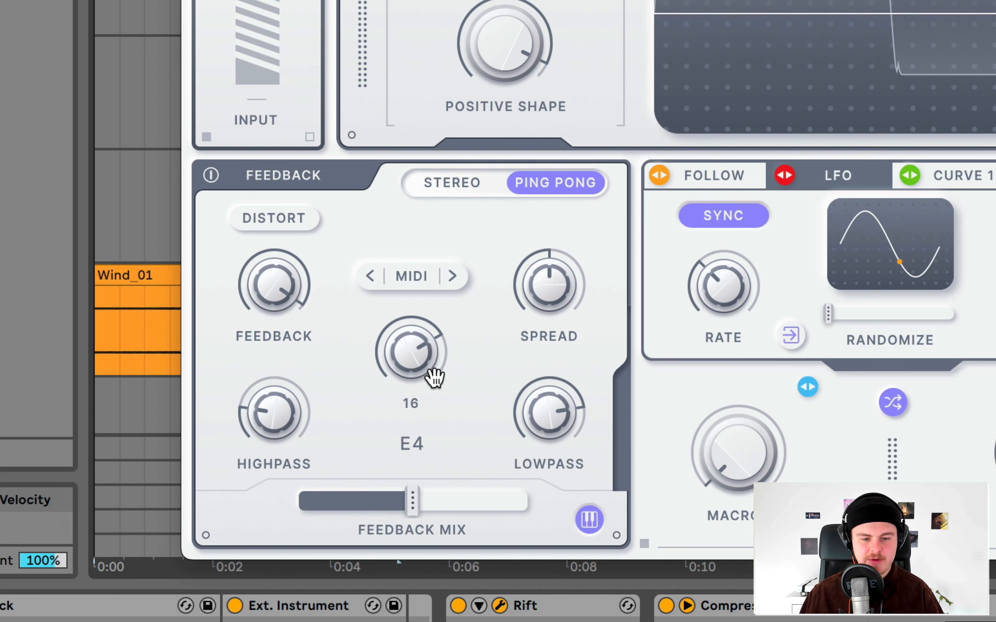
drag(434, 377, 429, 289)
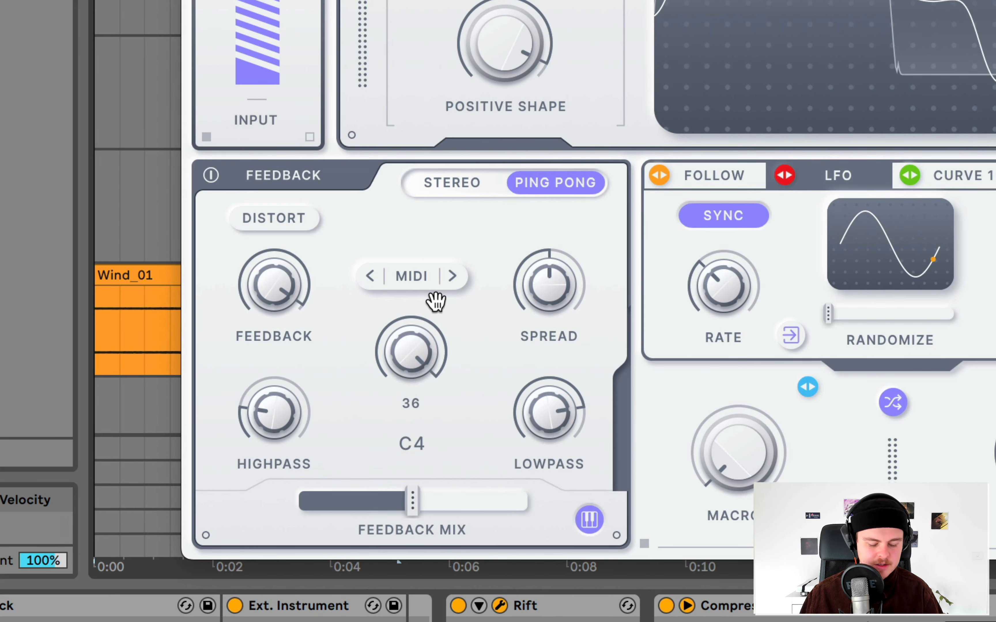
- Raise the feedback amount to 125 %, lower the feedback frequency to 26 and check the feedback's note selector
mouse_move(269, 287)
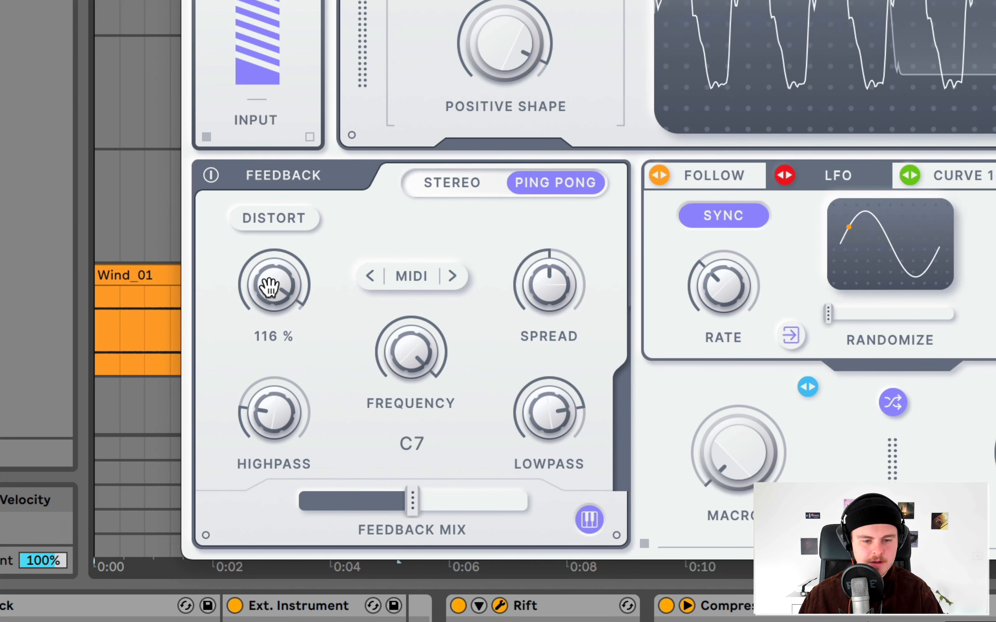
drag(269, 287, 345, 238)
drag(409, 349, 411, 383)
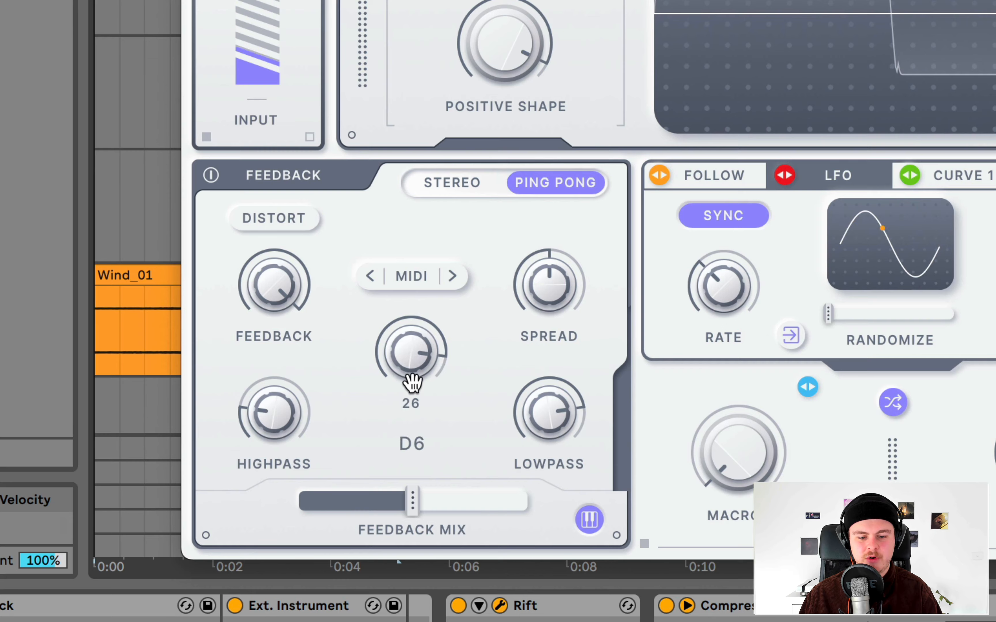
click(411, 379)
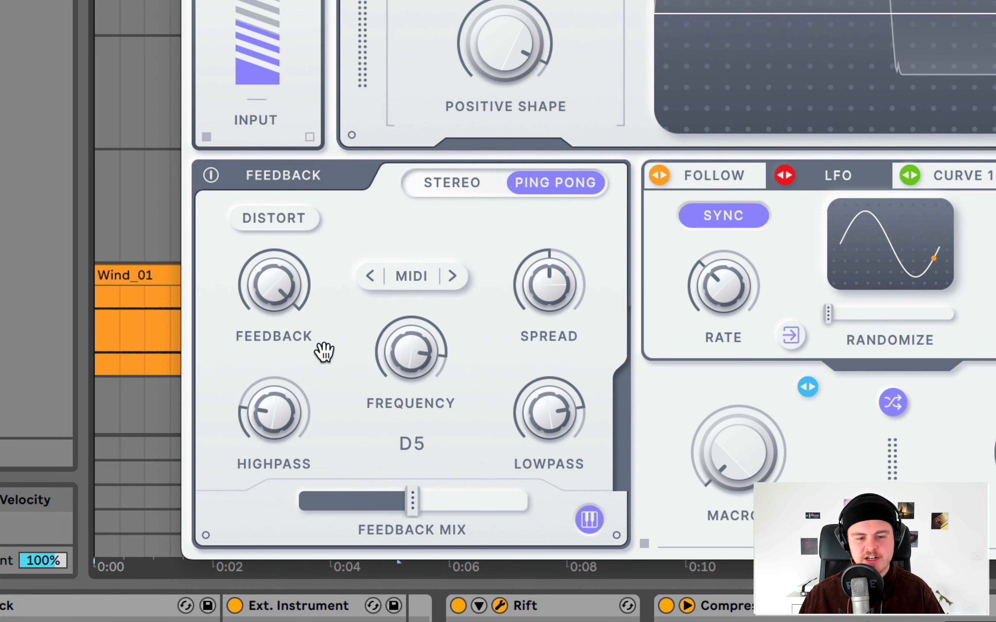
click(589, 520)
click(592, 359)
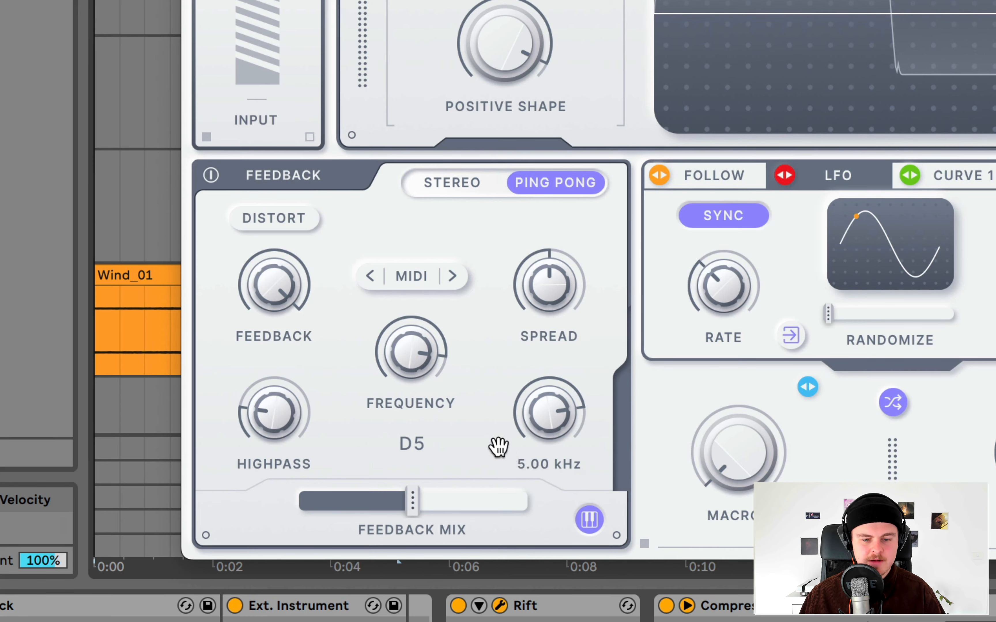
- Lower the feedback frequency to 2, reduce the feedback amount and open the feedback's note selector
mouse_move(274, 290)
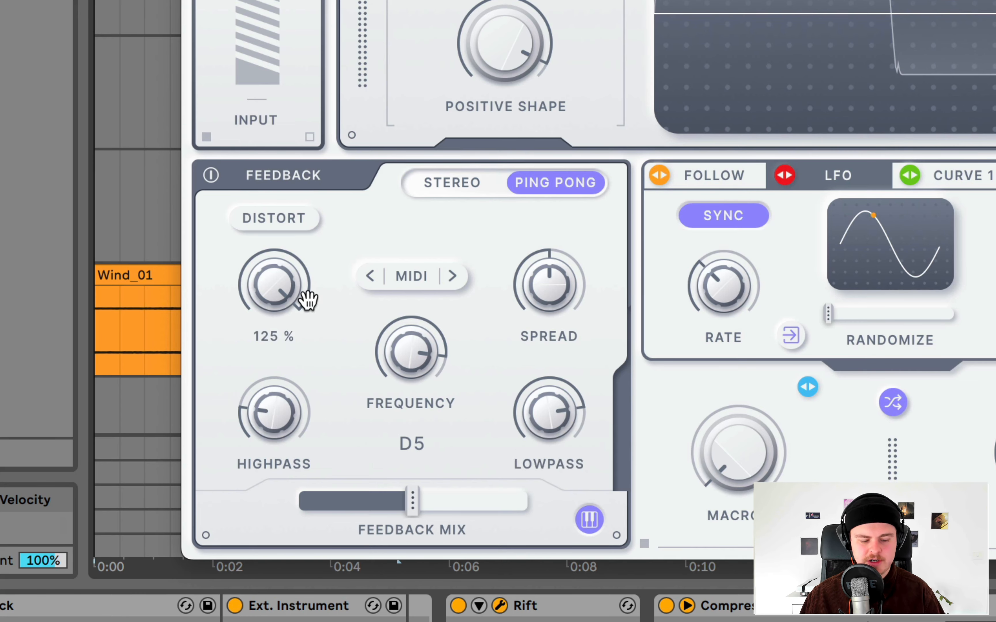
drag(379, 355, 393, 436)
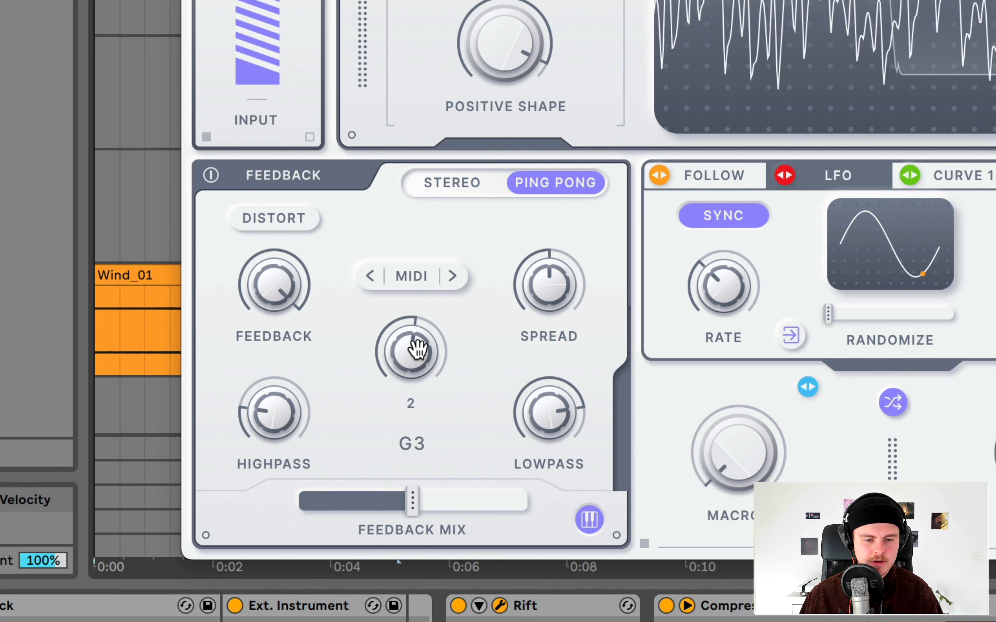
drag(271, 283, 305, 301)
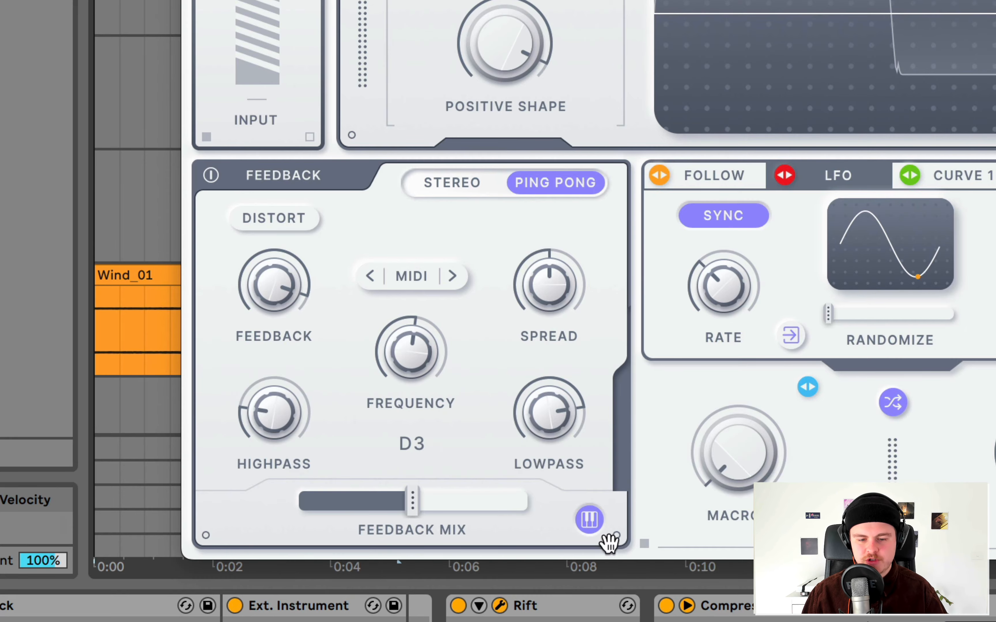
click(589, 519)
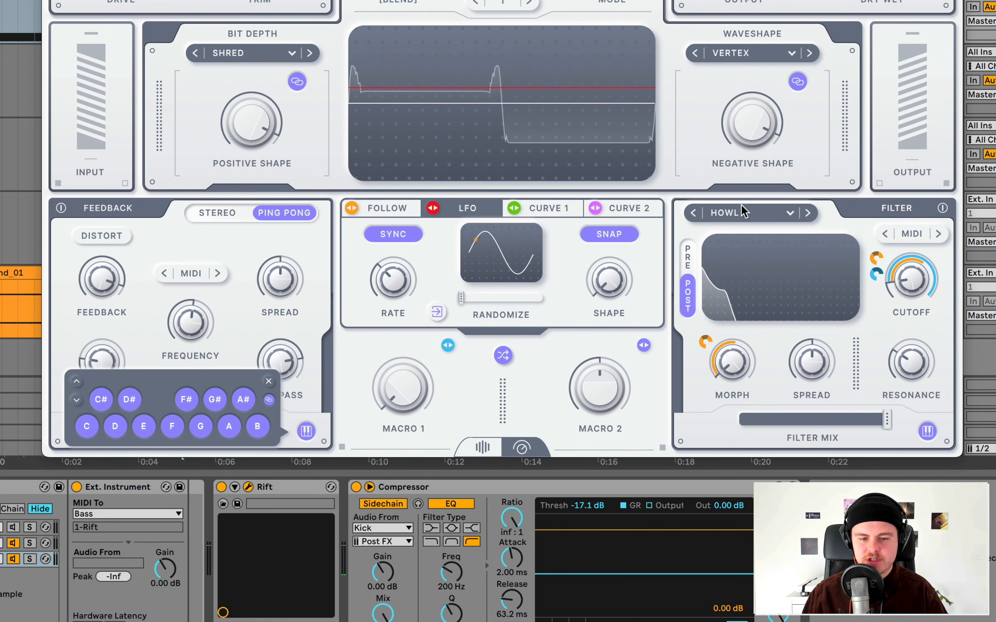
- Play the arrangement from the first clip on the Bass track
click(207, 247)
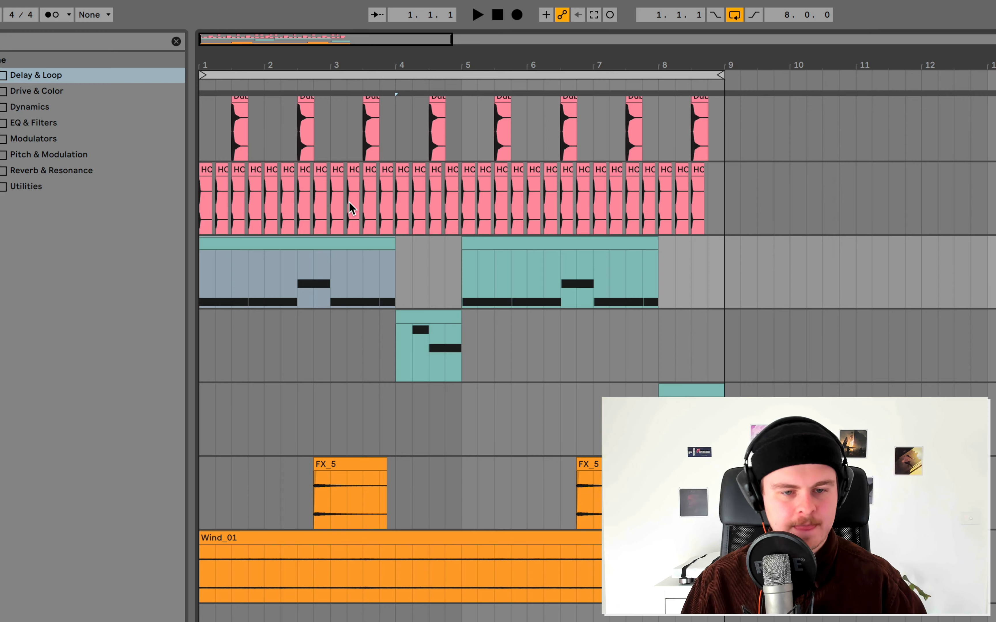
key(space)
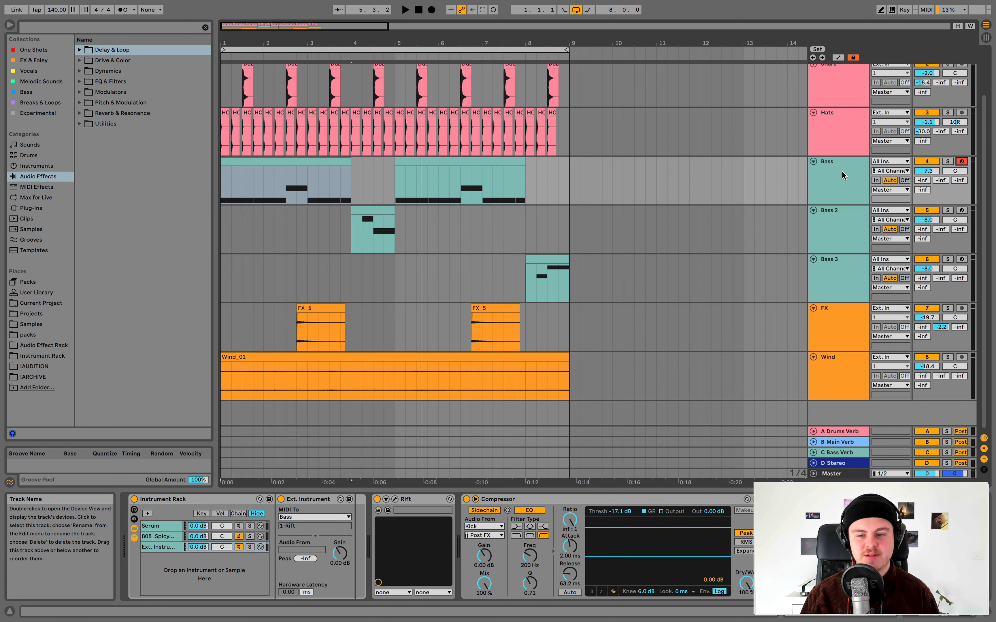
- Group the Bass, Bass 2 and Bass 3 tracks and rename the group Bass Group
click(842, 175)
shift+click(835, 282)
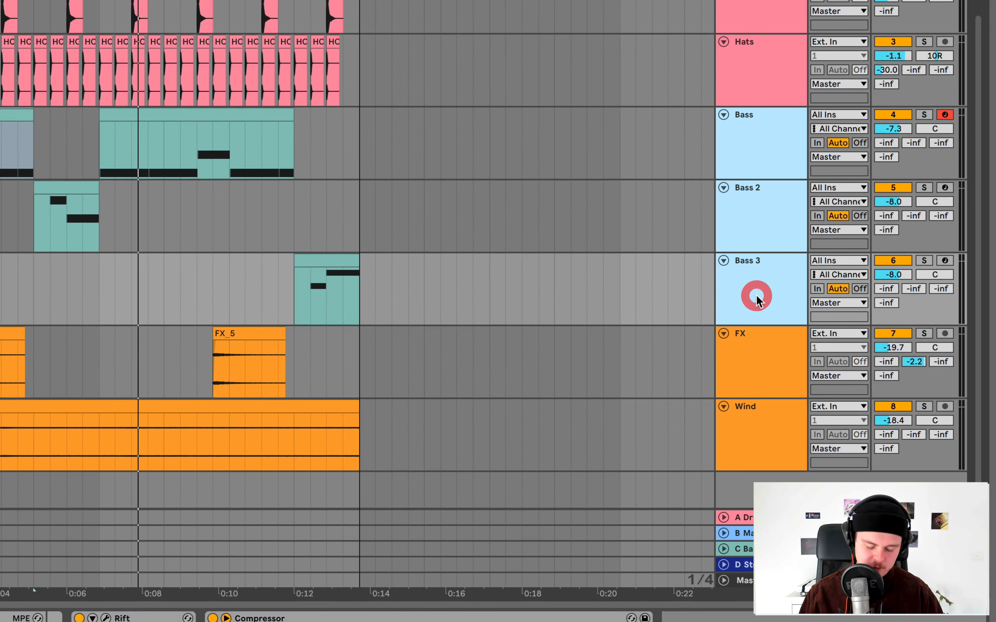
key(super+g)
click(753, 147)
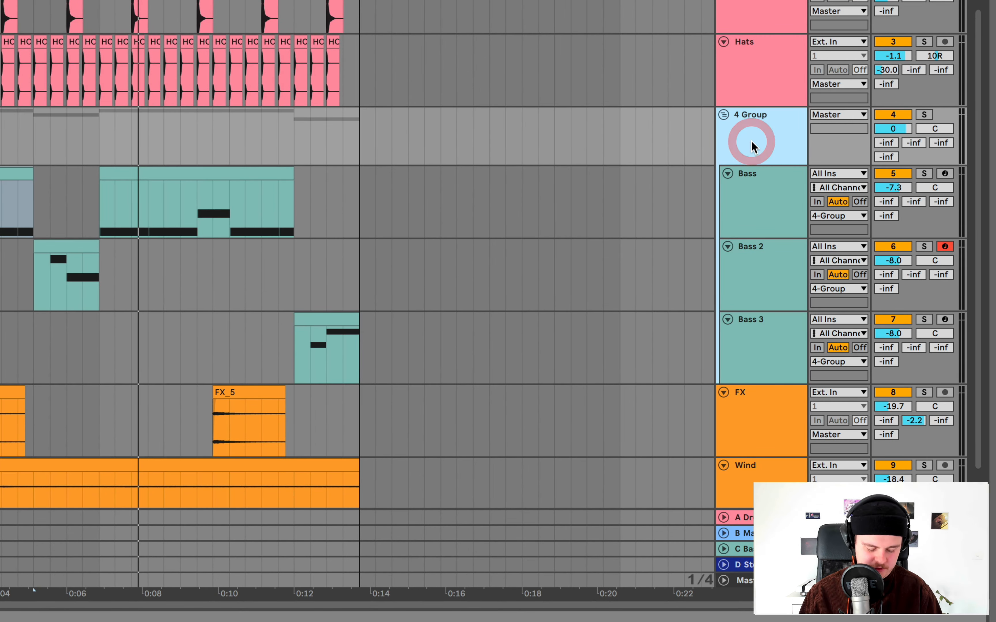
text(Bass Gr)
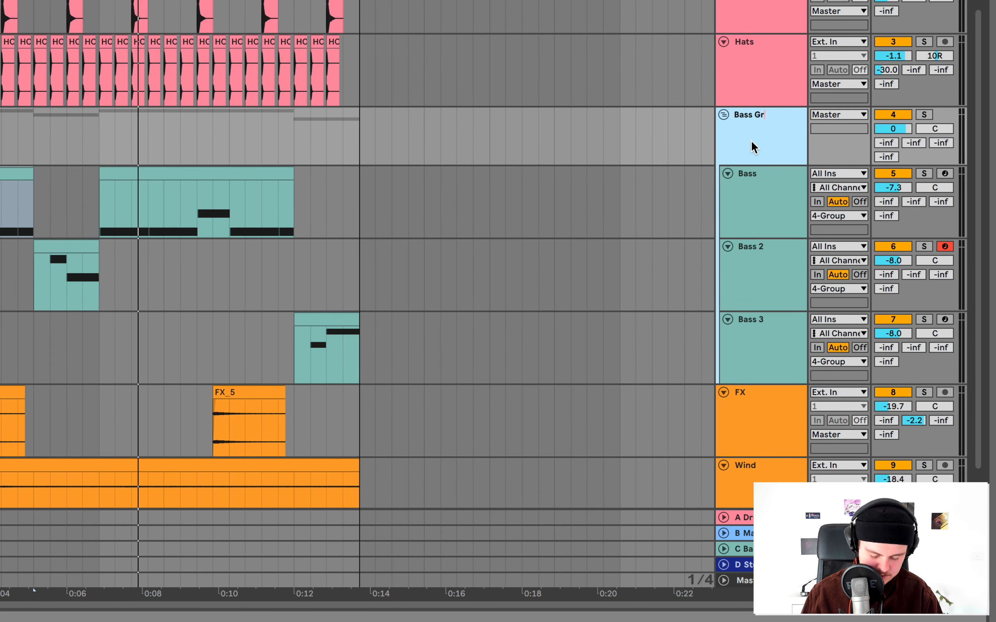
text(oup)
key(Return)
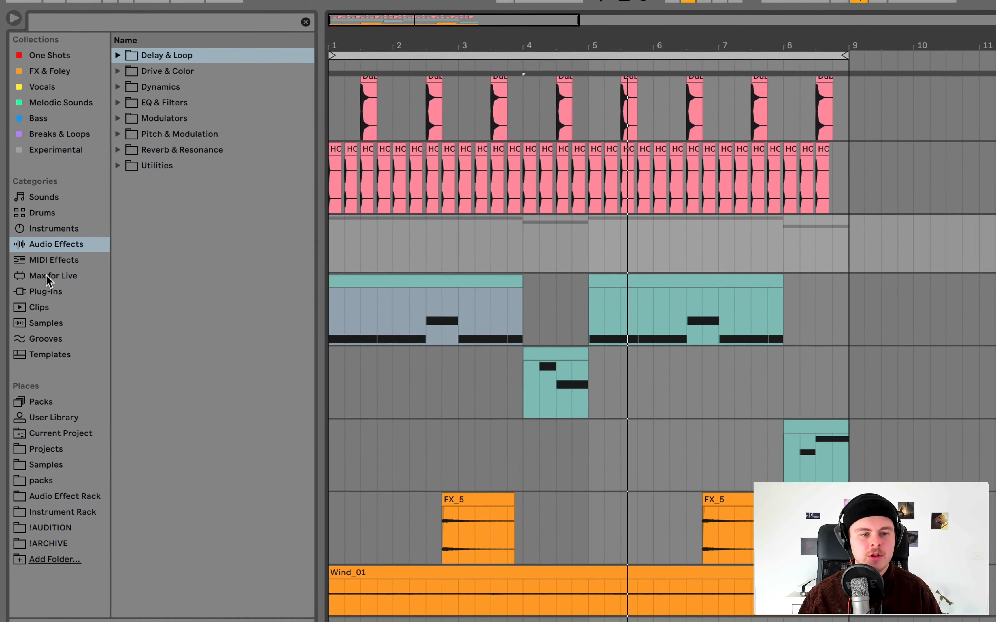
- Load the Rift VST plug-in onto the Bass Group track
click(46, 292)
click(119, 72)
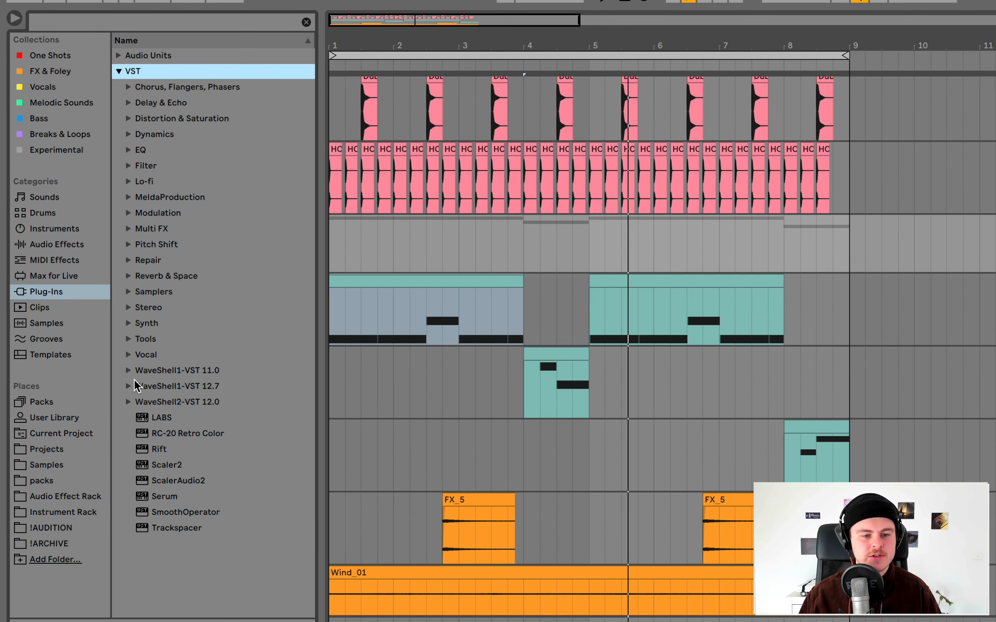
double_click(140, 449)
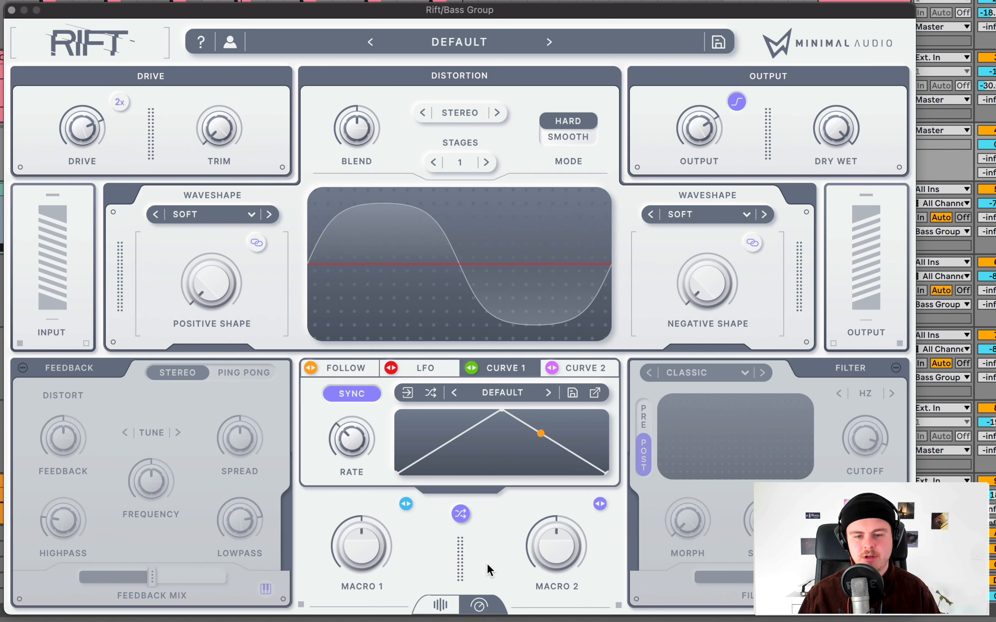
- Try the Mid Side distortion mode in the Bass Group's Rift and set the mode to Sides
click(465, 114)
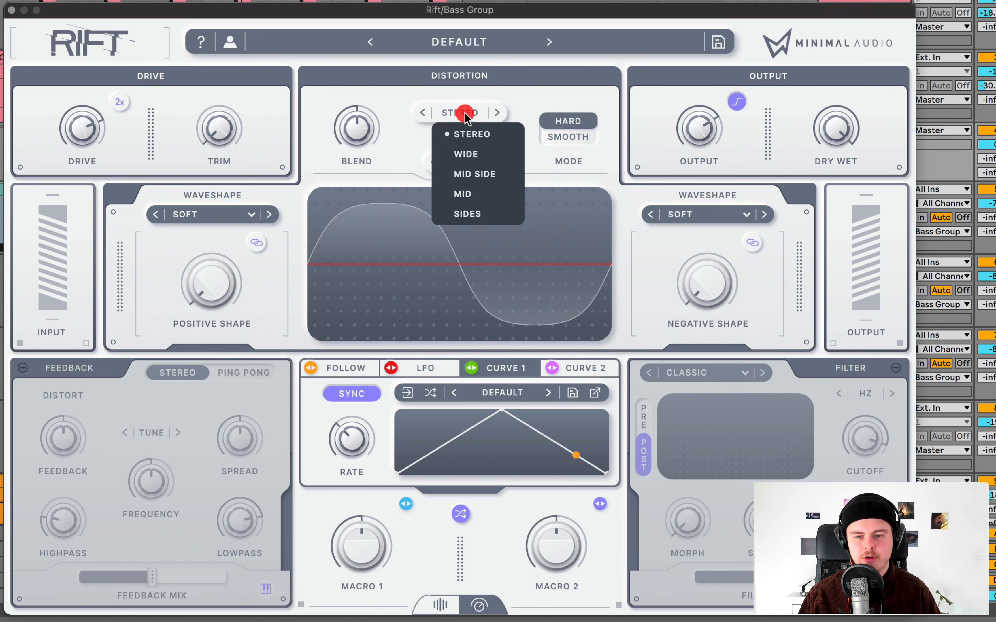
click(467, 176)
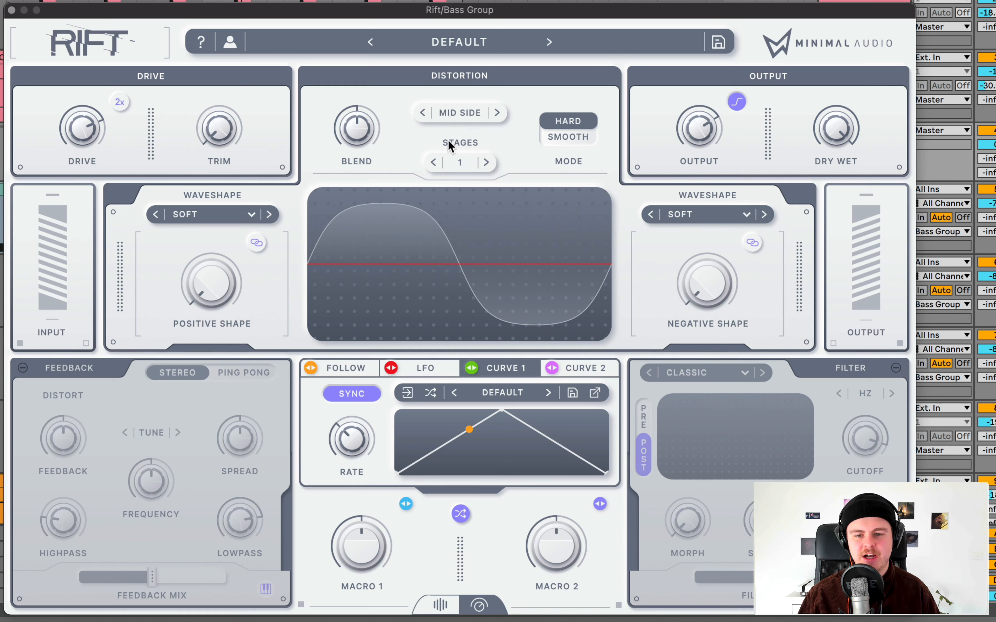
click(459, 112)
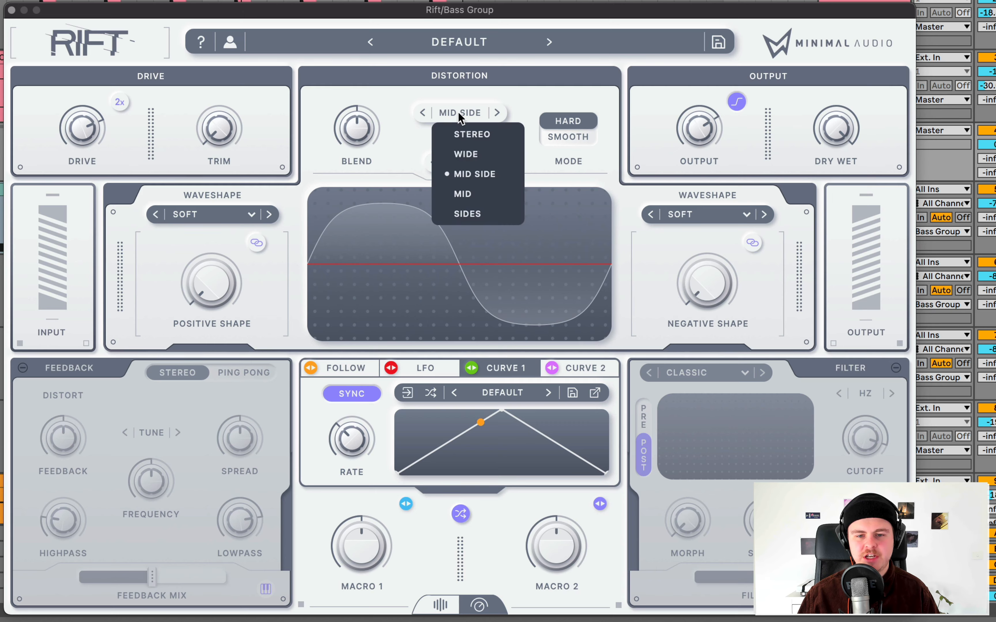
click(471, 215)
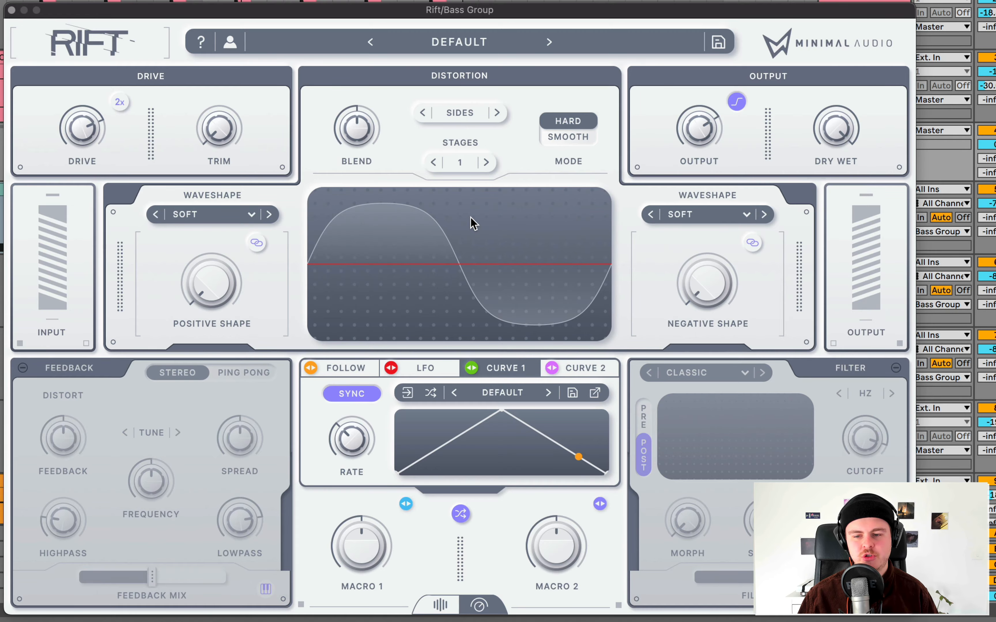
- Move the Rift window clear of the track headers and click the Bass Group track
drag(389, 13, 401, 235)
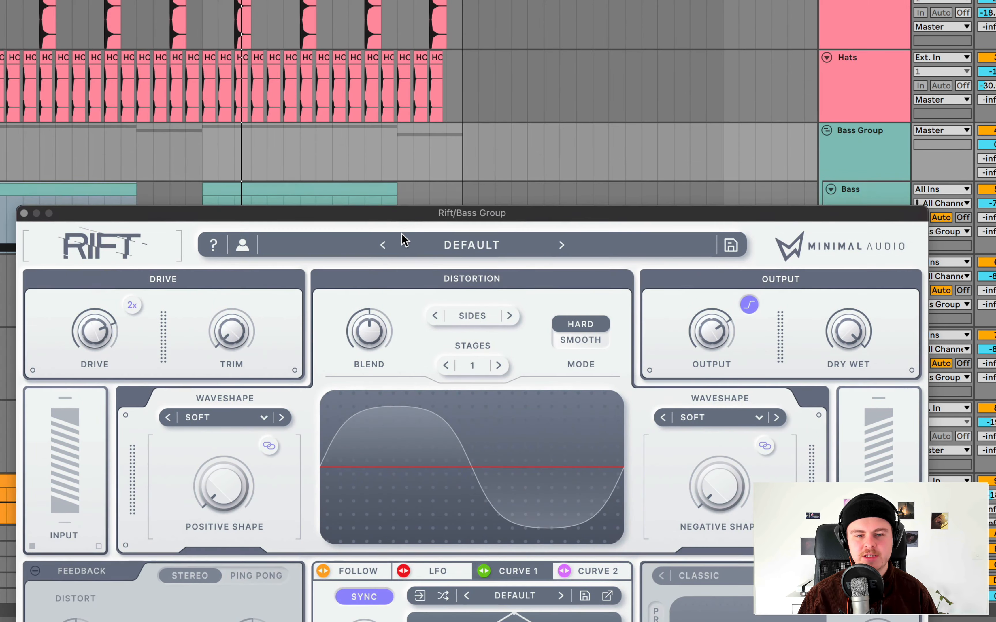
click(826, 137)
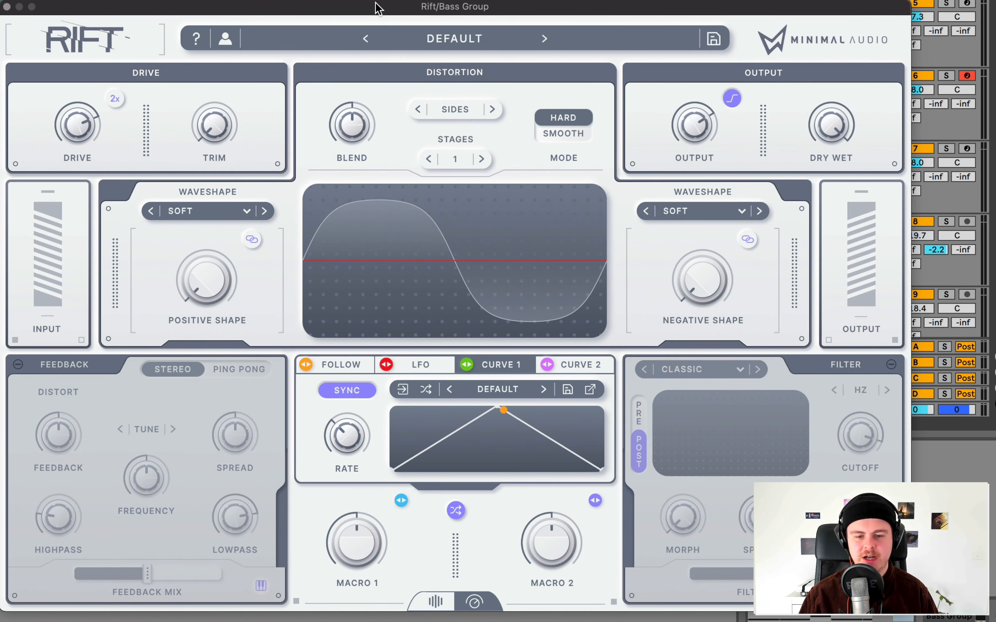
- Raise the positive waveshape amount to about half and compare the result with Dry Wet at 0%
click(226, 227)
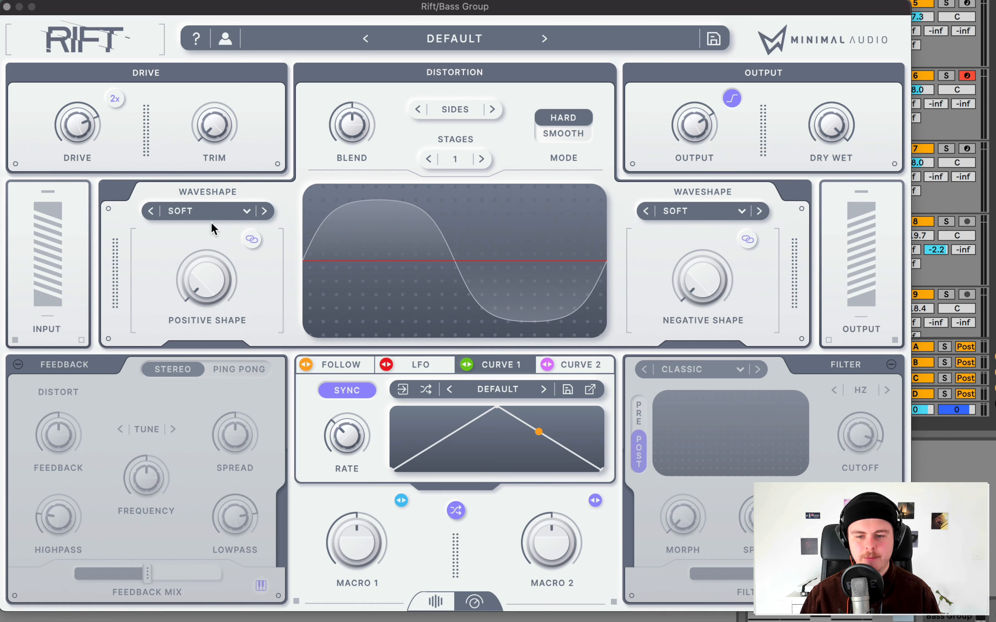
drag(202, 282, 206, 209)
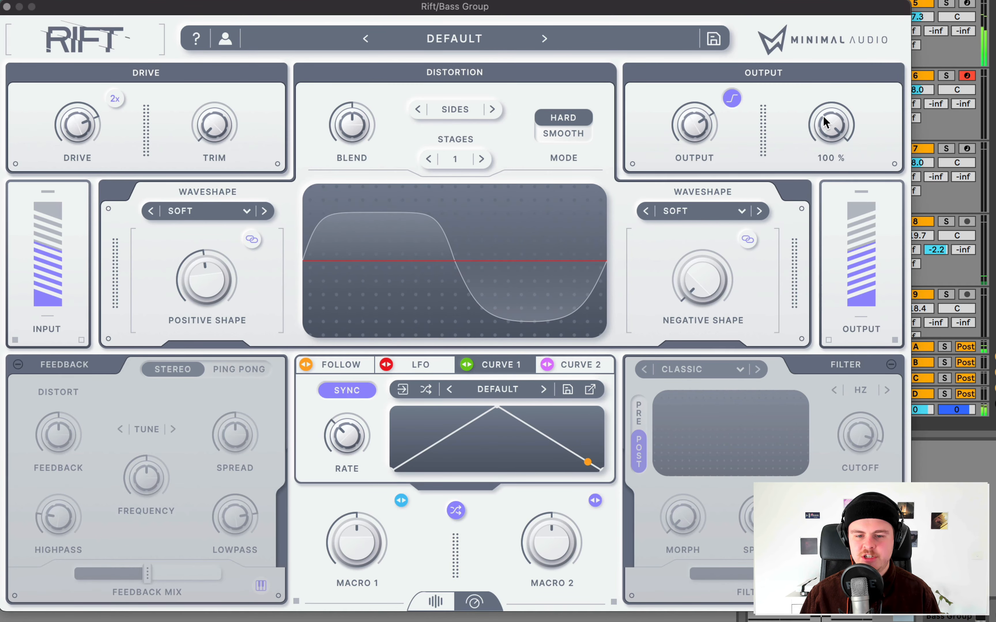
drag(824, 116, 794, 407)
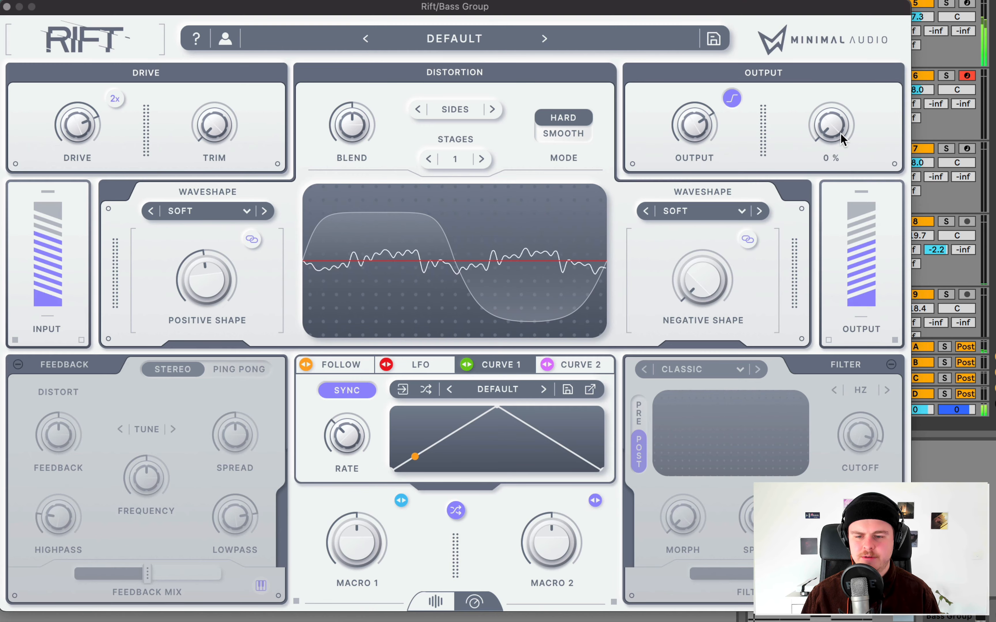
- Link the positive and negative shapes at maximum amount and set the positive waveshape to Pulse
drag(216, 263, 215, 160)
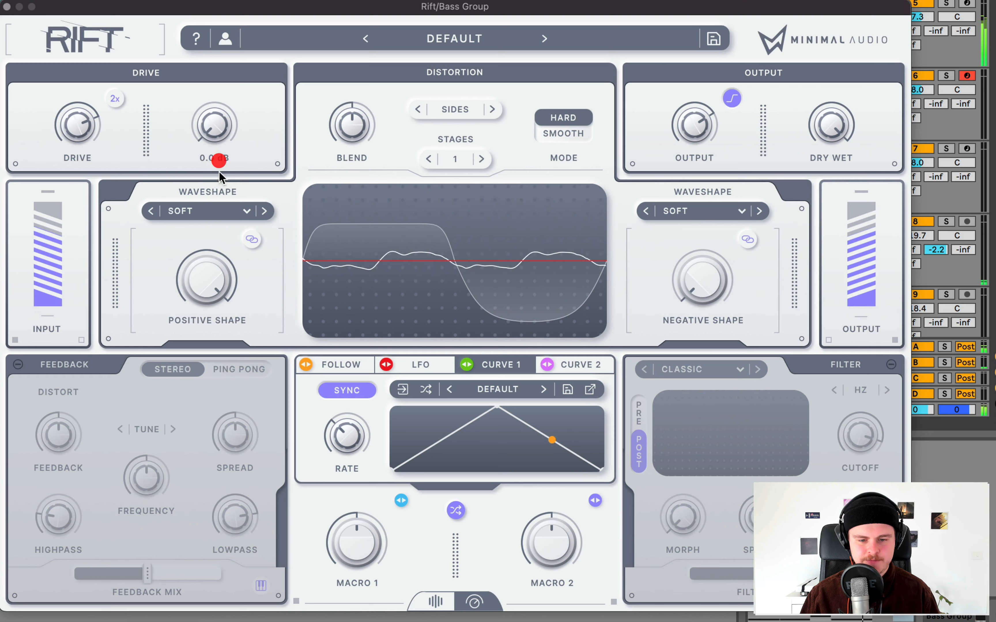
click(747, 239)
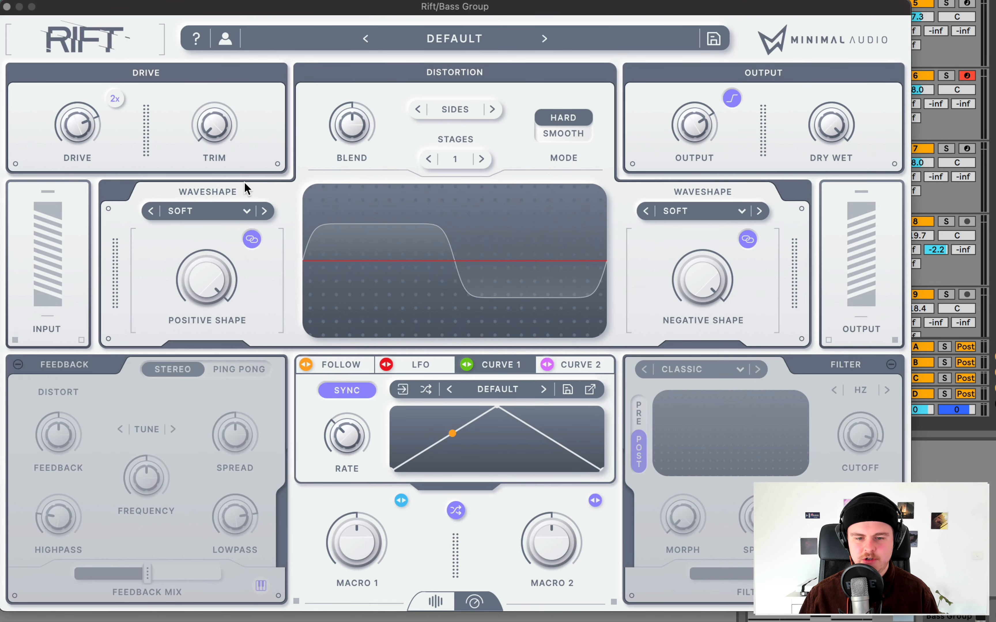
click(265, 211)
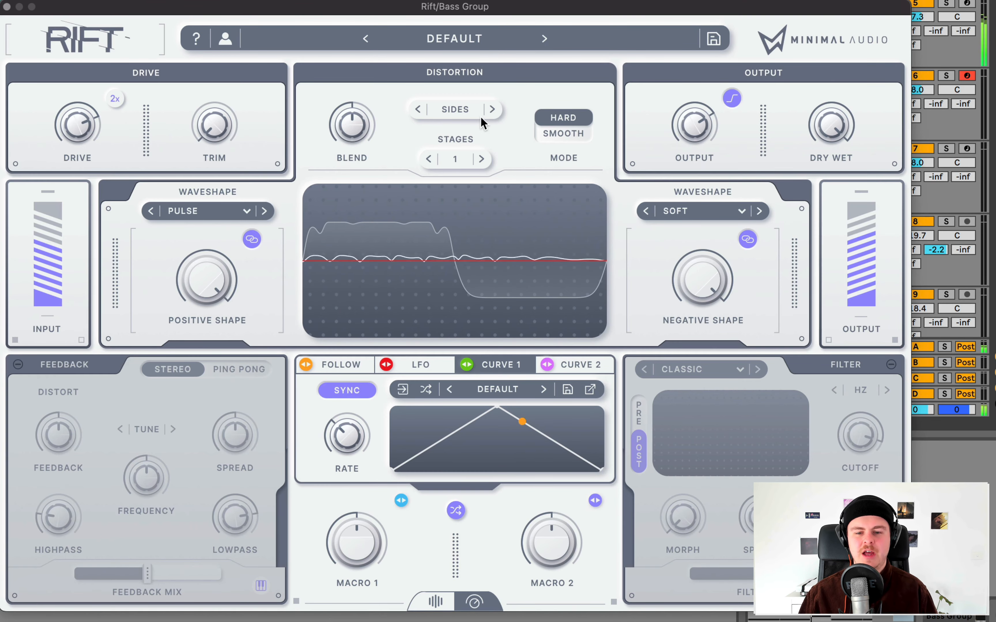
- Compare the Stereo distortion mode with Sides during playback, finishing on Sides
click(458, 110)
click(465, 131)
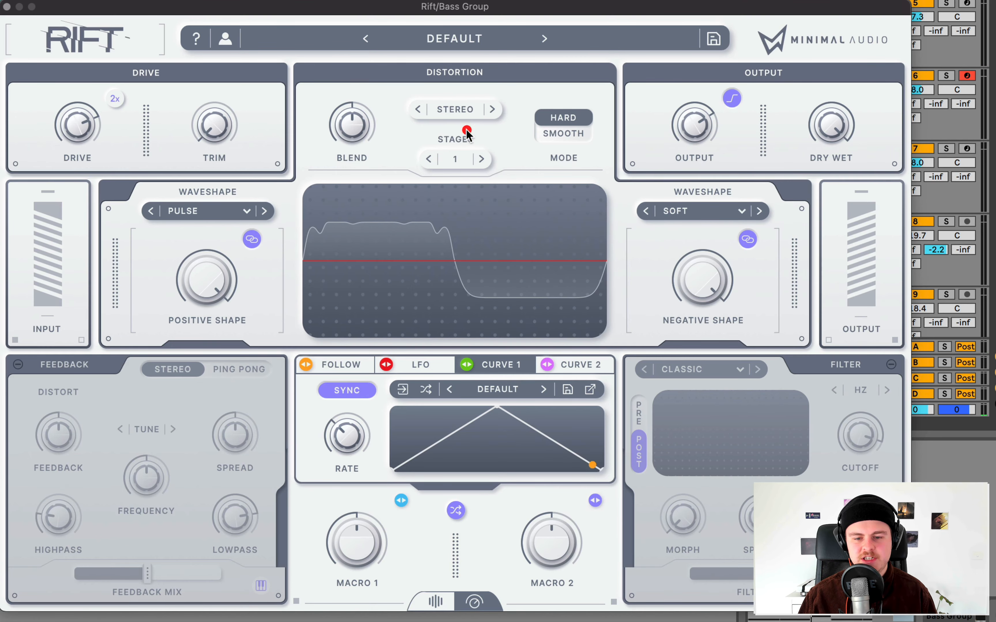
click(457, 110)
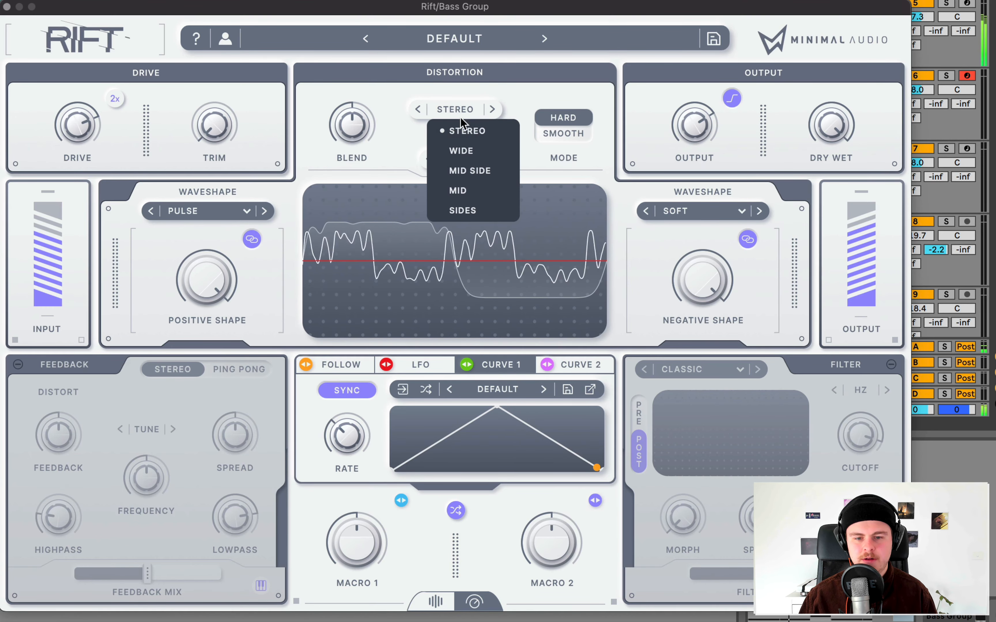
click(471, 206)
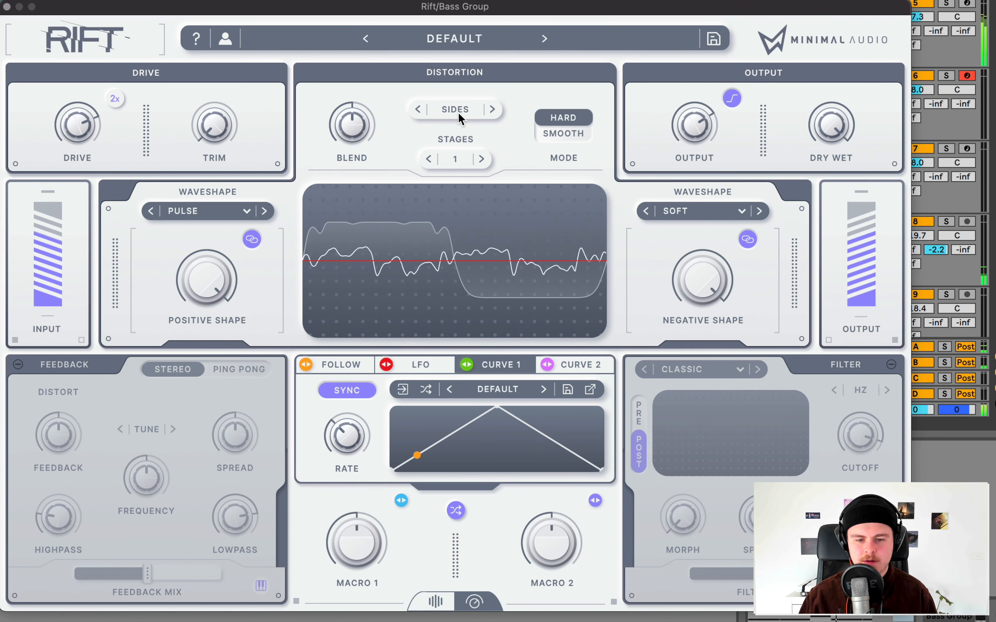
key(space)
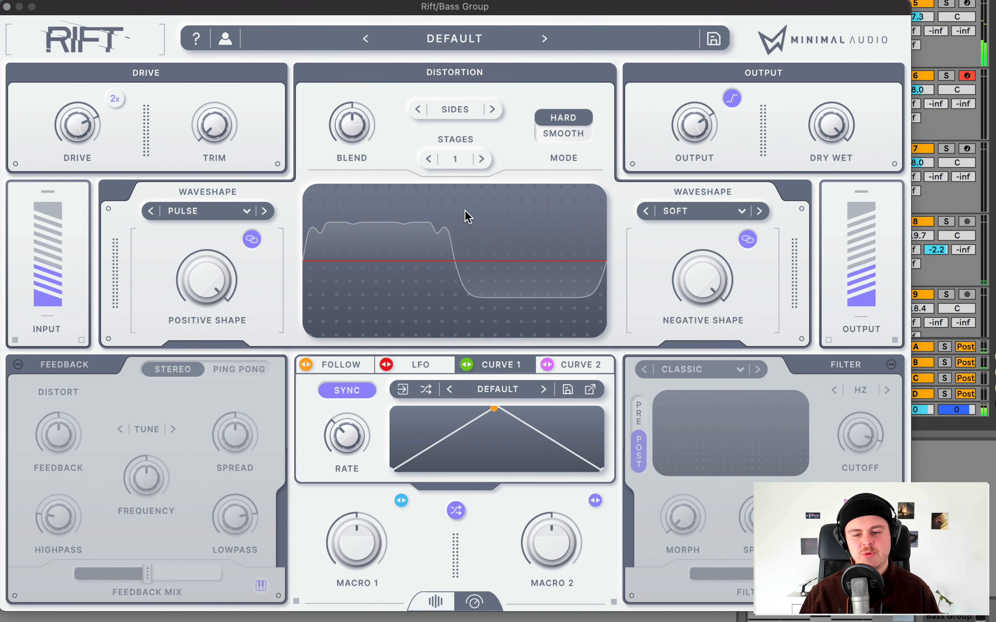
- Match the negative waveshape to Pulse, and turn the blend to minimum with the linked shape at 0.71
click(759, 211)
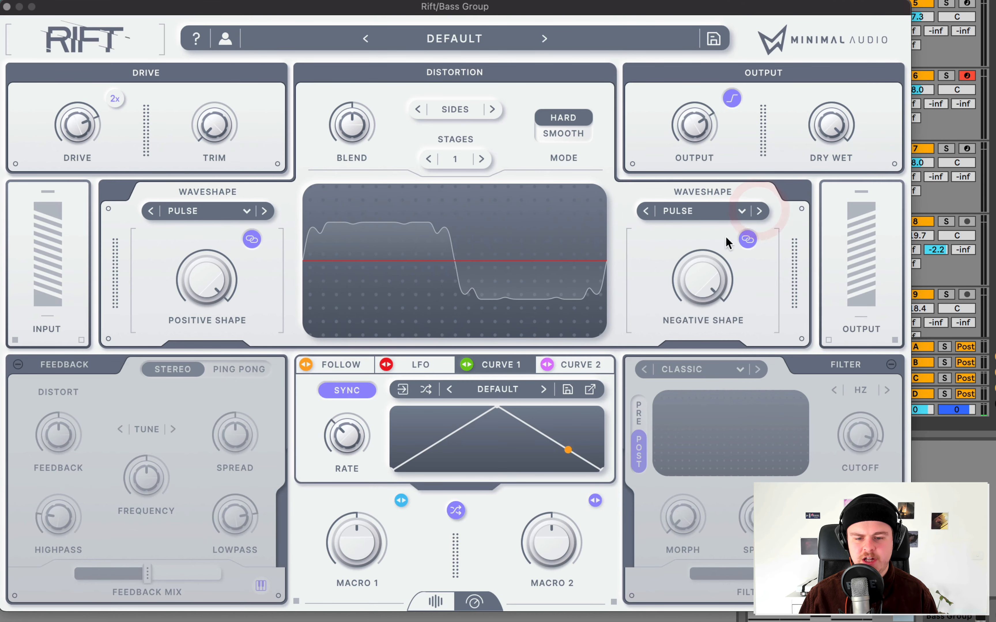
drag(347, 121, 334, 247)
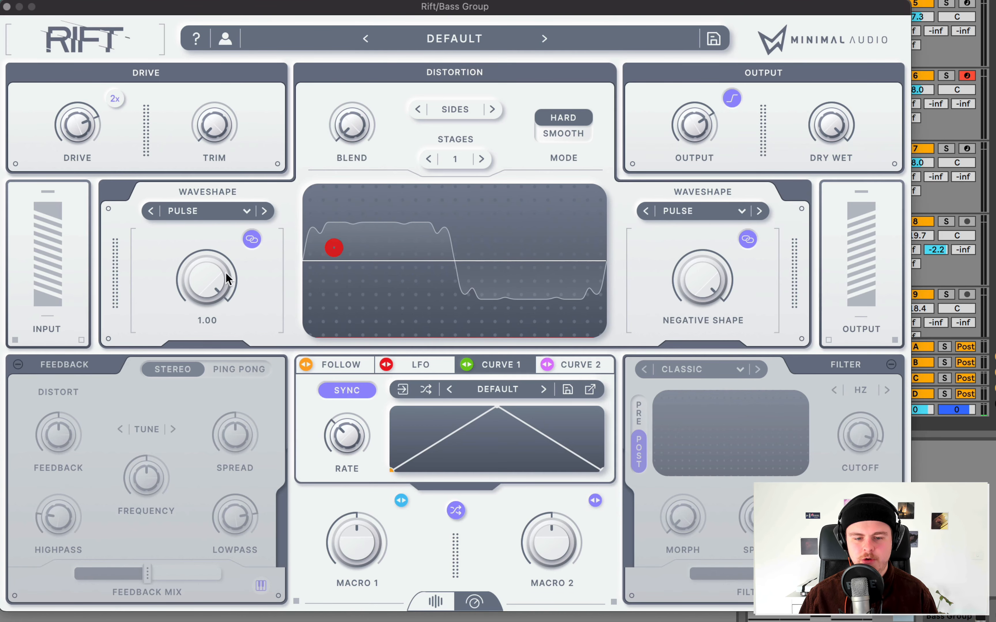
drag(227, 274, 216, 318)
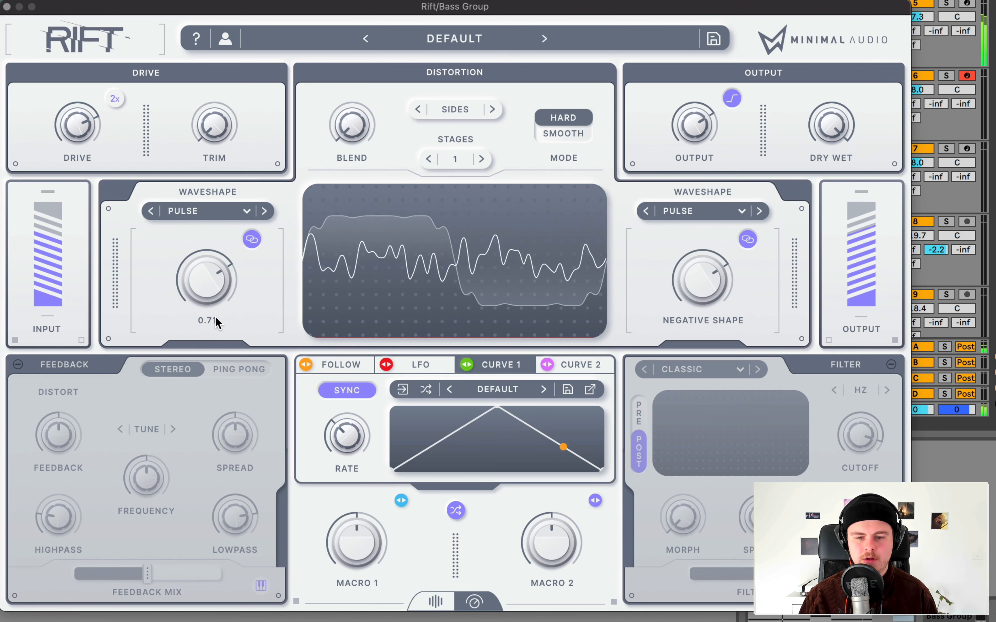
- Change the positive waveshape to Bounce at maximum shape and fine-tune the drive and output levels
click(264, 211)
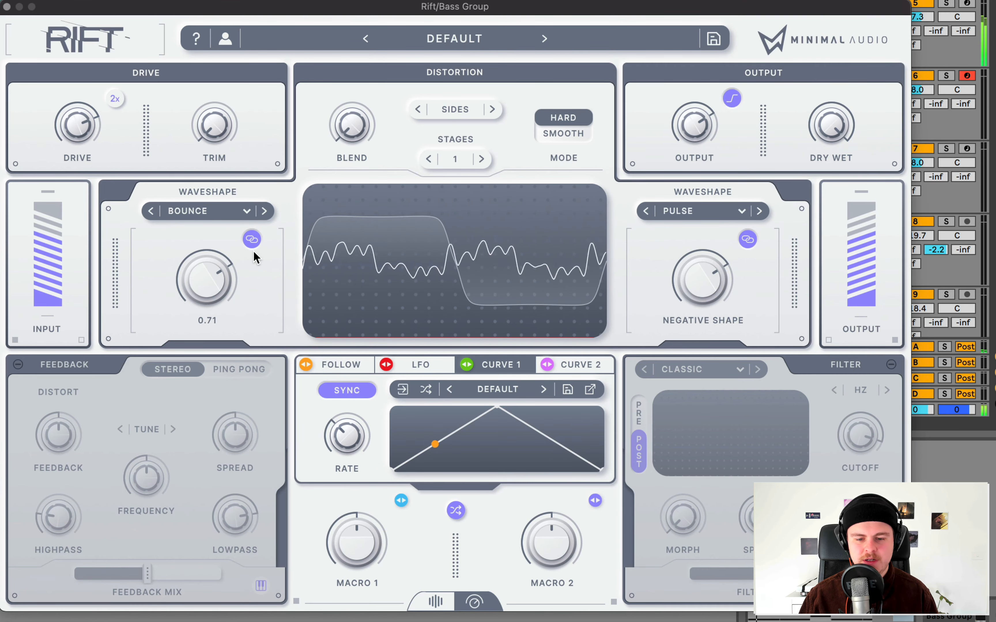
drag(207, 280, 207, 255)
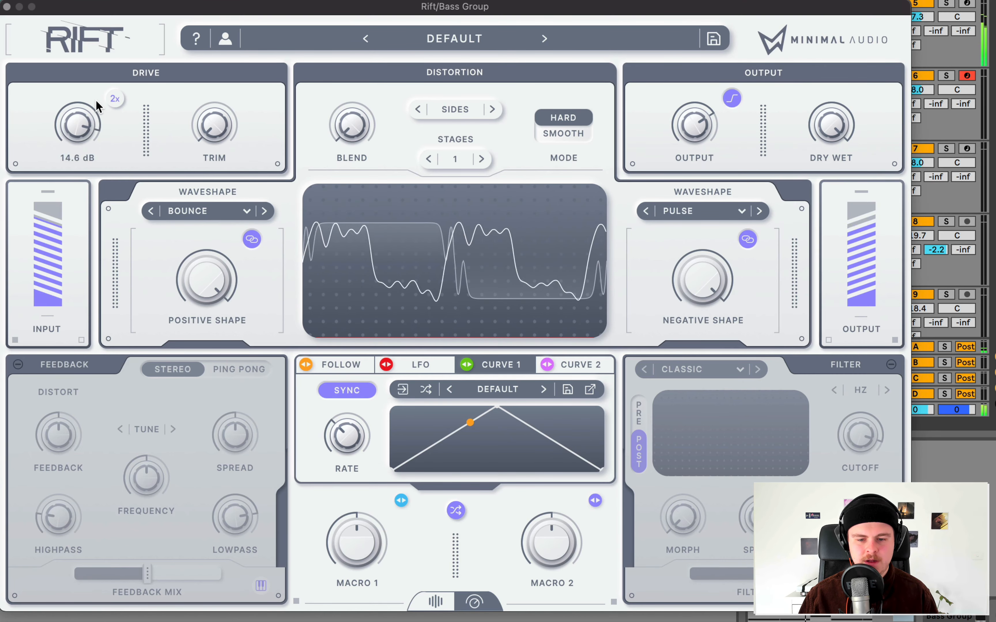
drag(96, 101, 99, 115)
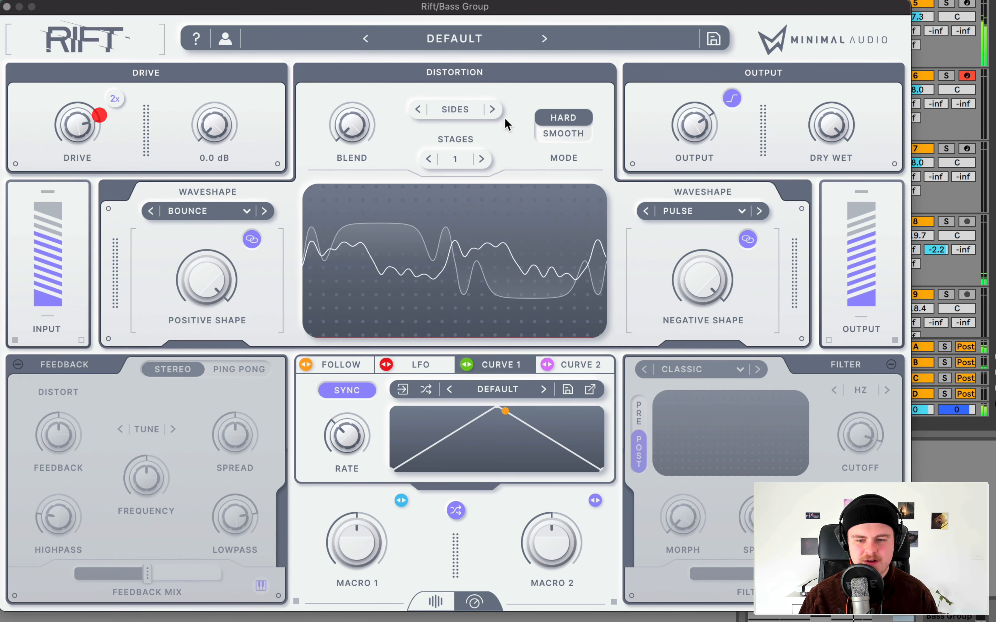
mouse_move(706, 120)
mouse_down()
mouse_move(705, 135)
mouse_move(699, 114)
mouse_up()
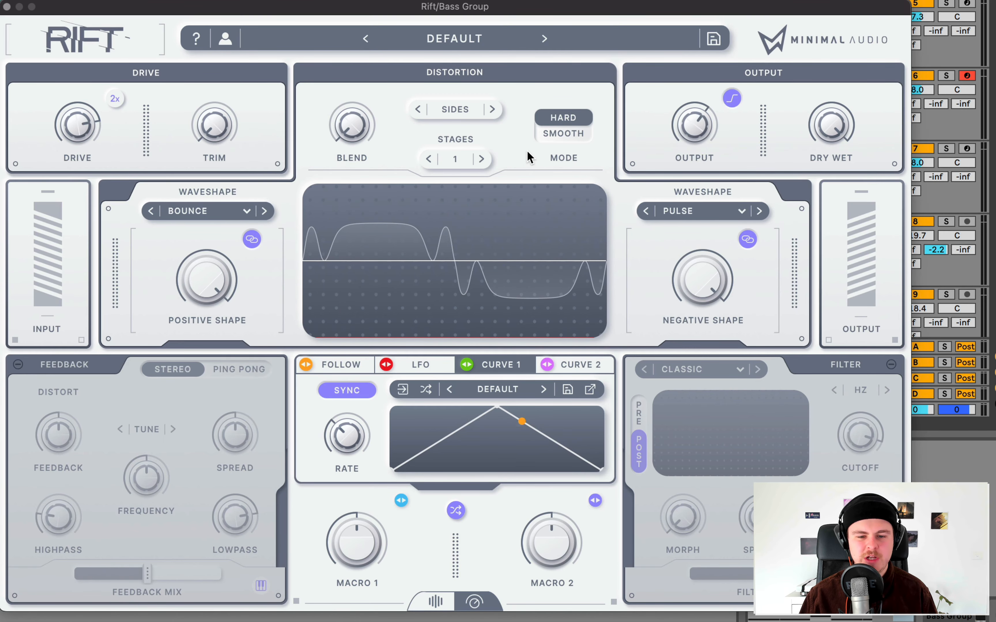
- Audition the Vertex positive waveshape, return to Bounce and lower the linked shape amount
click(265, 211)
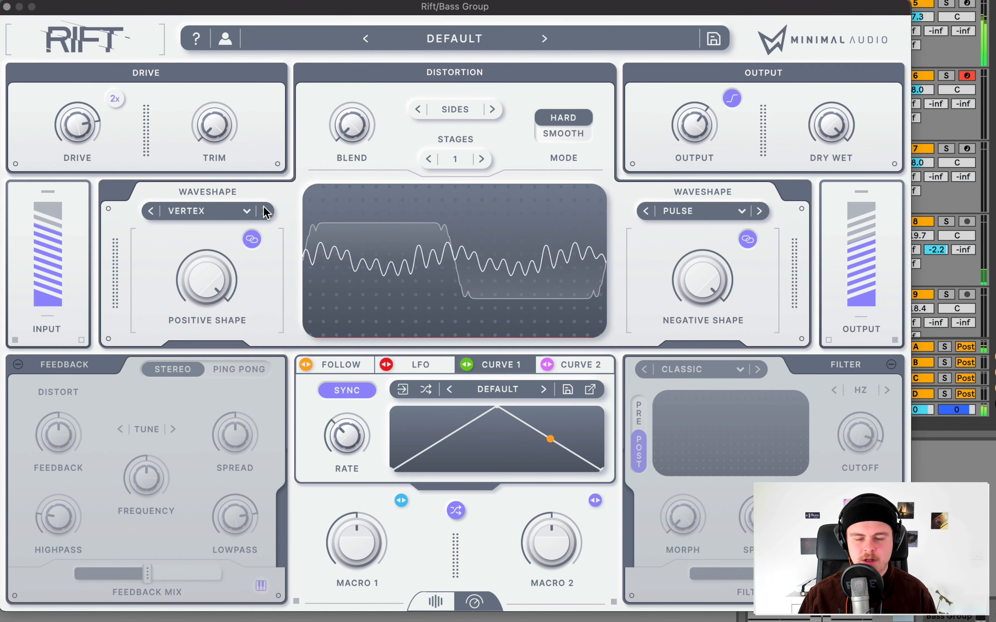
click(153, 211)
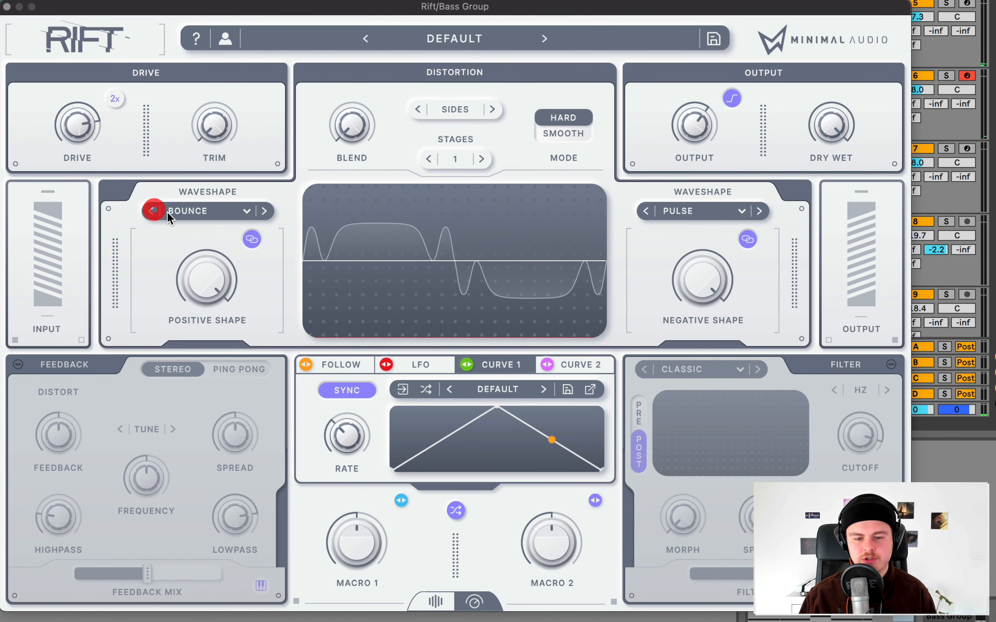
drag(217, 278, 217, 305)
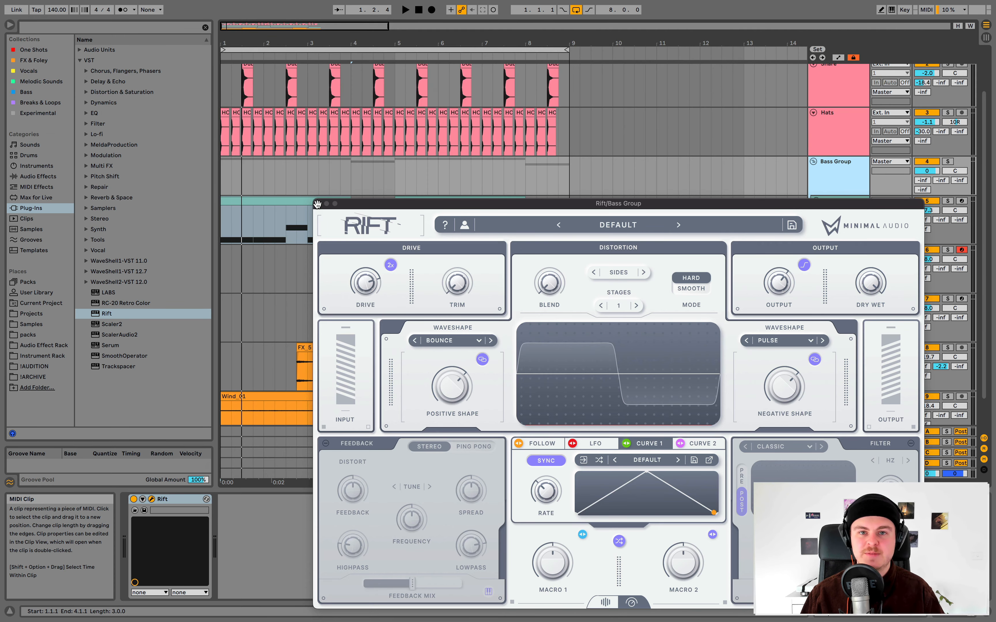
- Close the Bass Group's Rift window
click(317, 204)
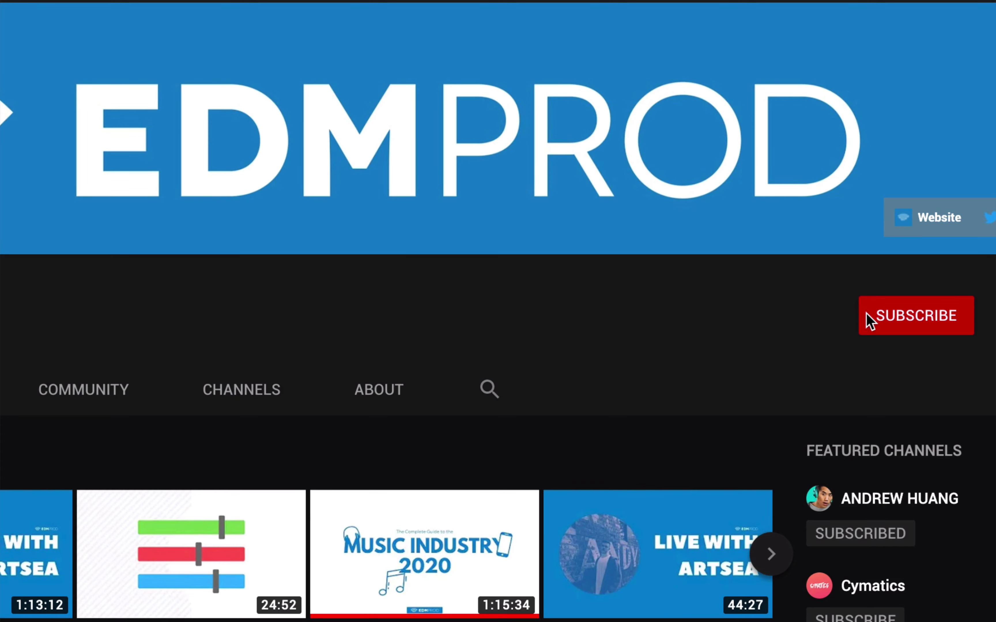
- Subscribe to the EDMProd channel on YouTube
click(897, 325)
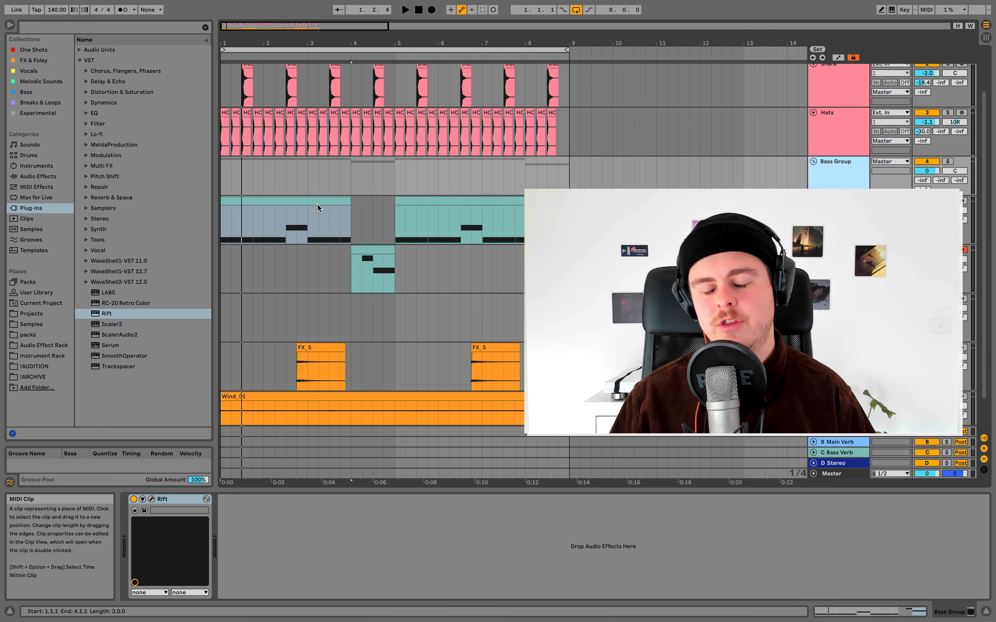